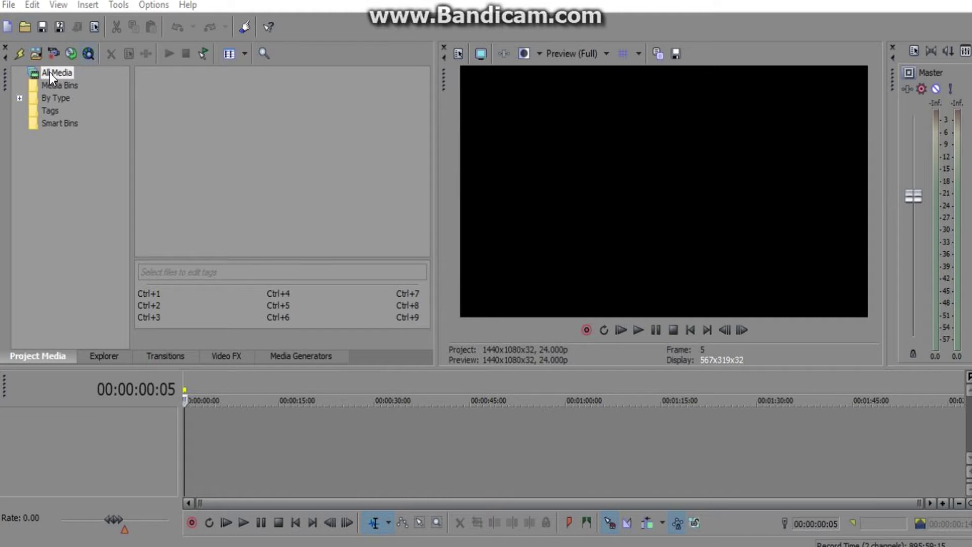
Import DSC_0646.MOV, flash.jpg, front flash (3).jpg and Pistol #5.mp3 from the Desktop into Project Media.
click(30, 54)
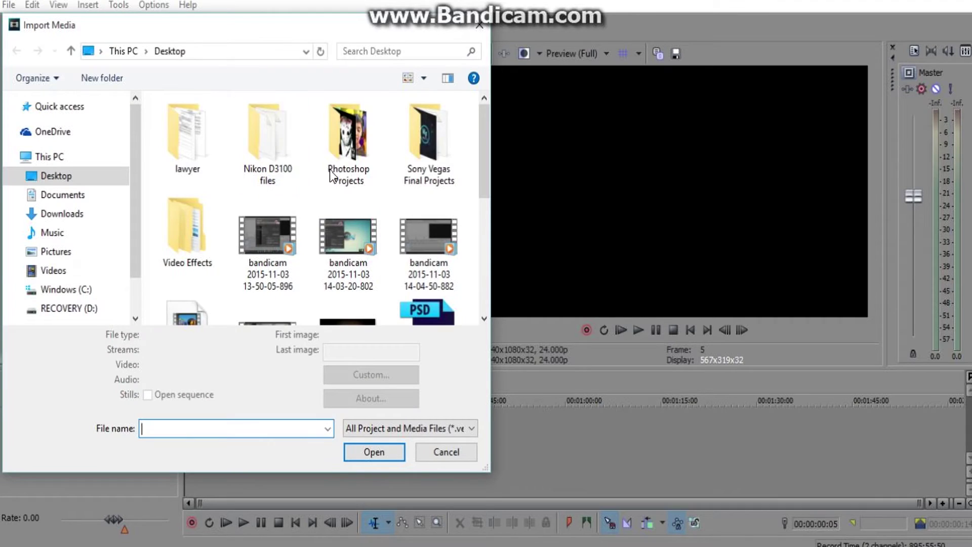
drag(482, 117, 486, 171)
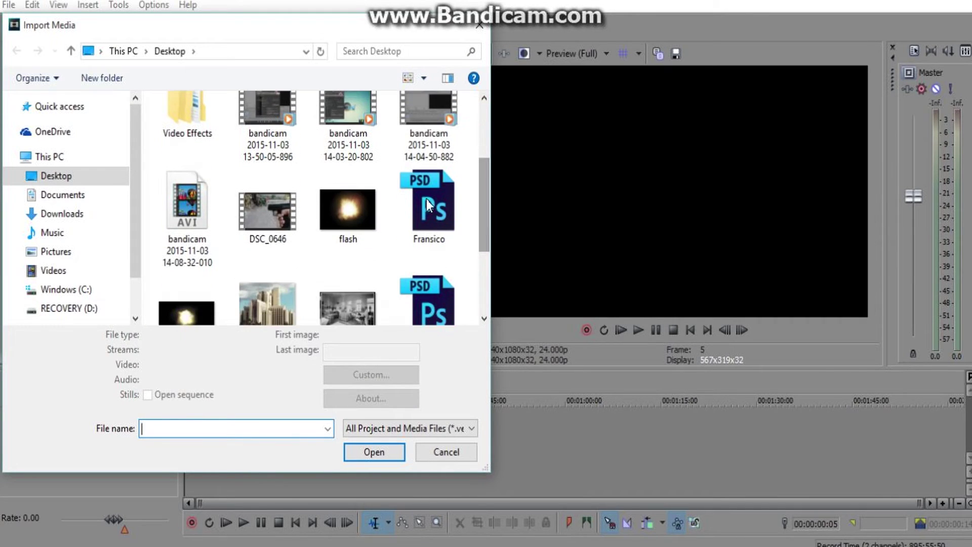
click(275, 224)
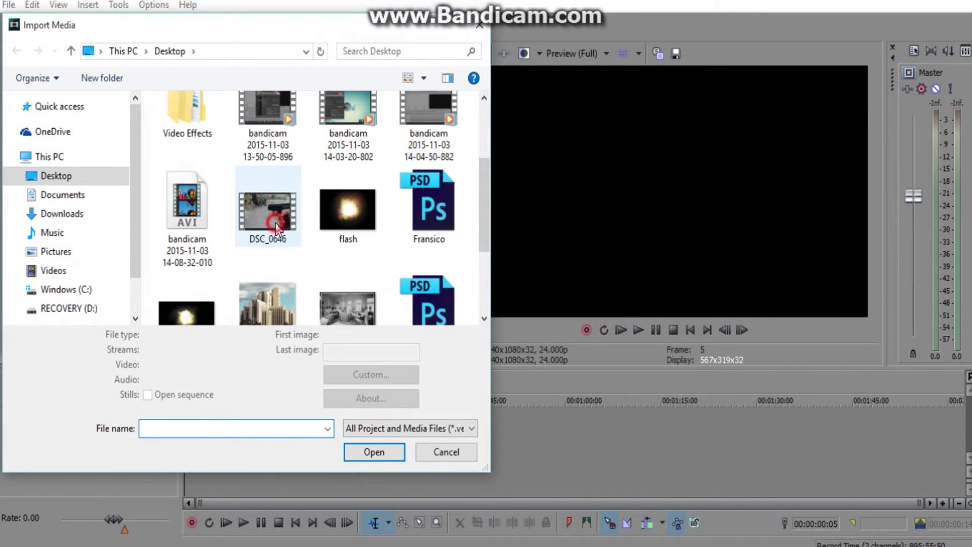
ctrl+click(350, 210)
ctrl+click(186, 307)
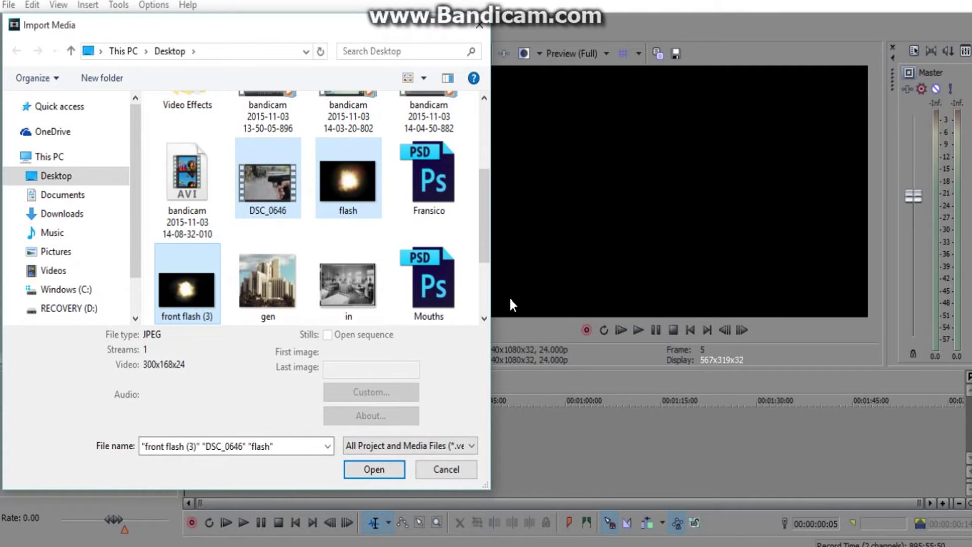
drag(486, 239, 475, 293)
ctrl+click(187, 284)
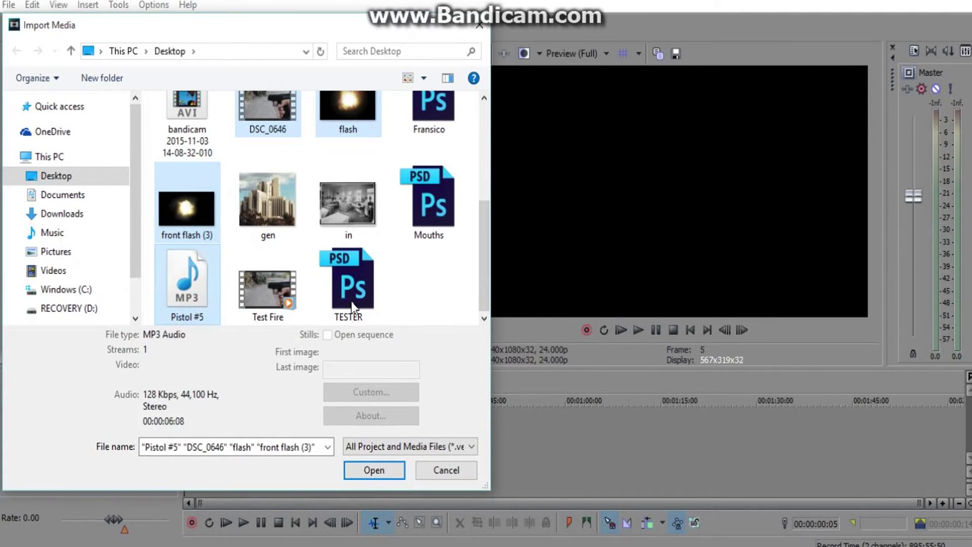
click(380, 474)
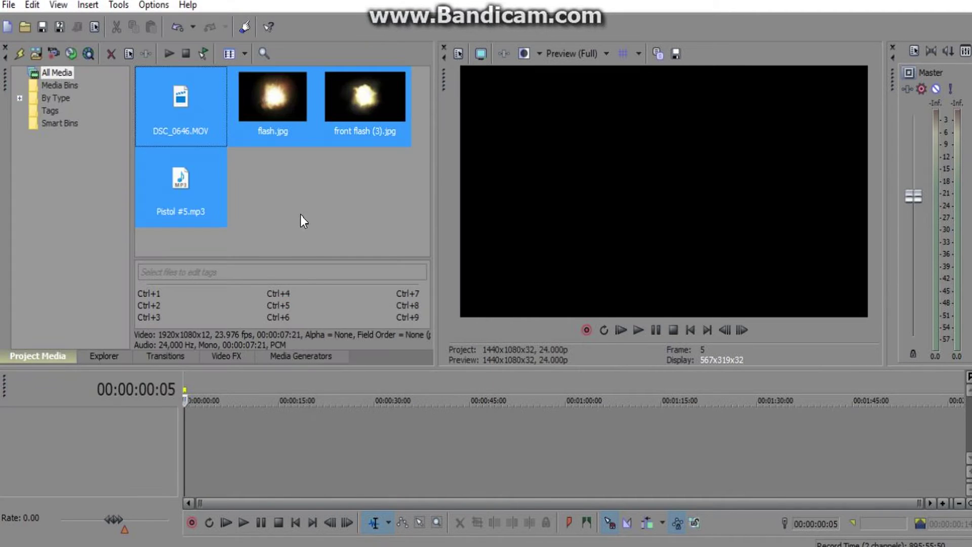
click(292, 201)
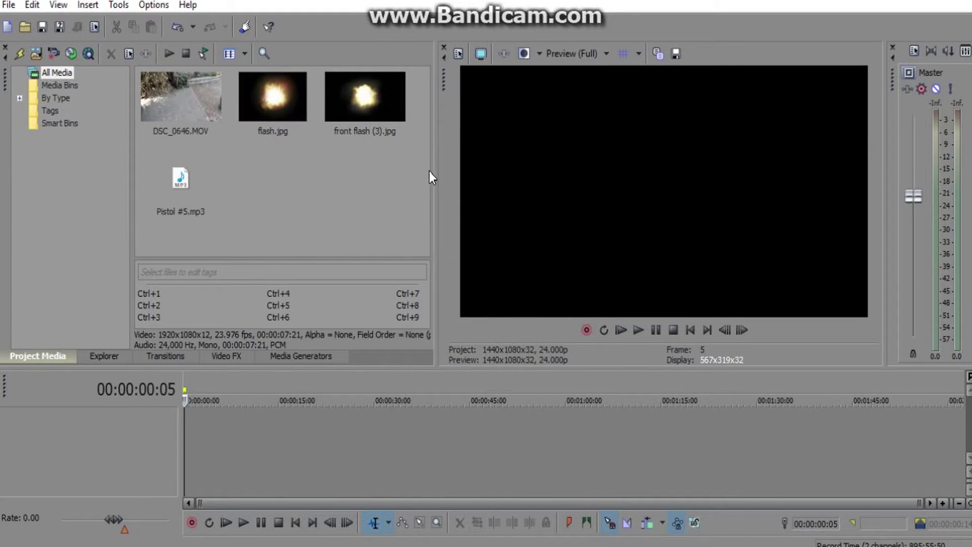
Place the DSC_0646.MOV clip on the timeline starting at time zero, zoomed in.
drag(433, 161, 493, 160)
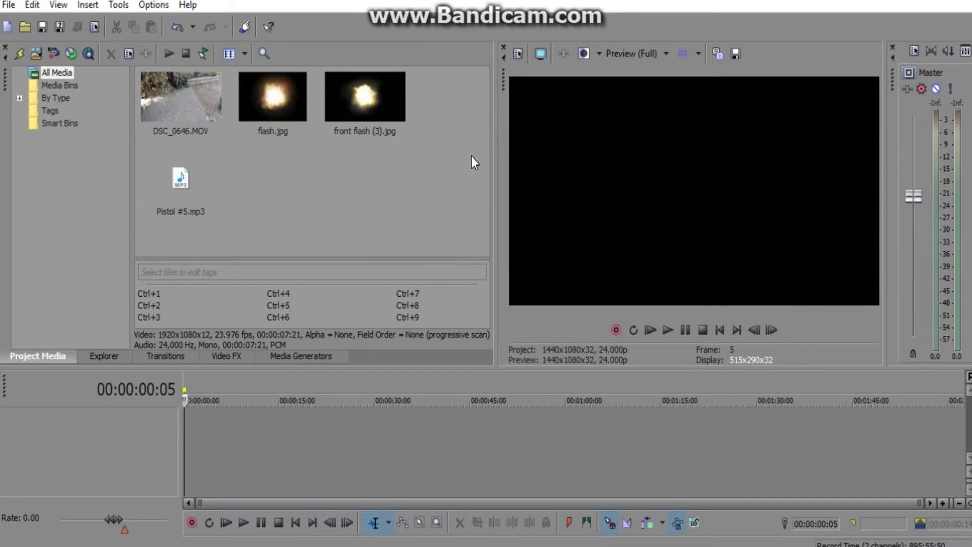
drag(177, 90, 193, 436)
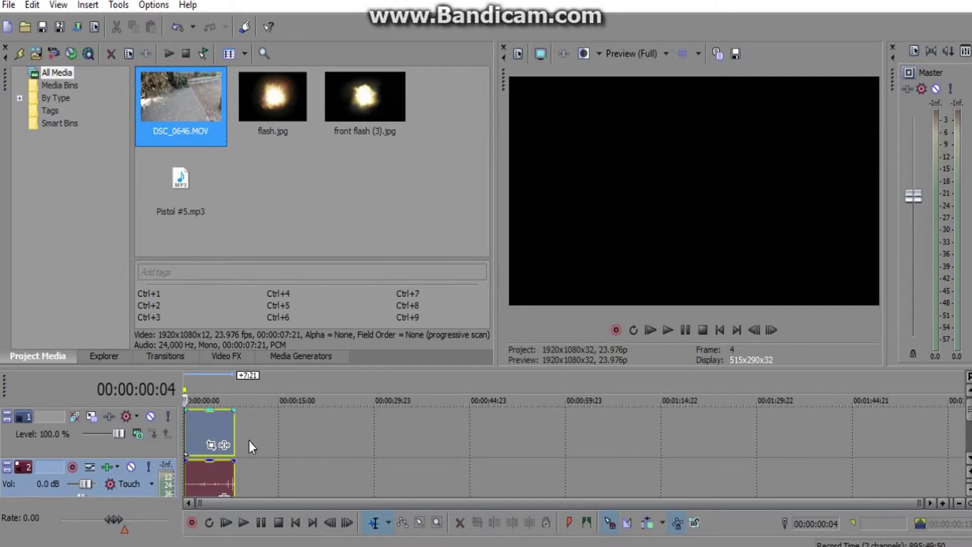
click(942, 503)
click(942, 503)
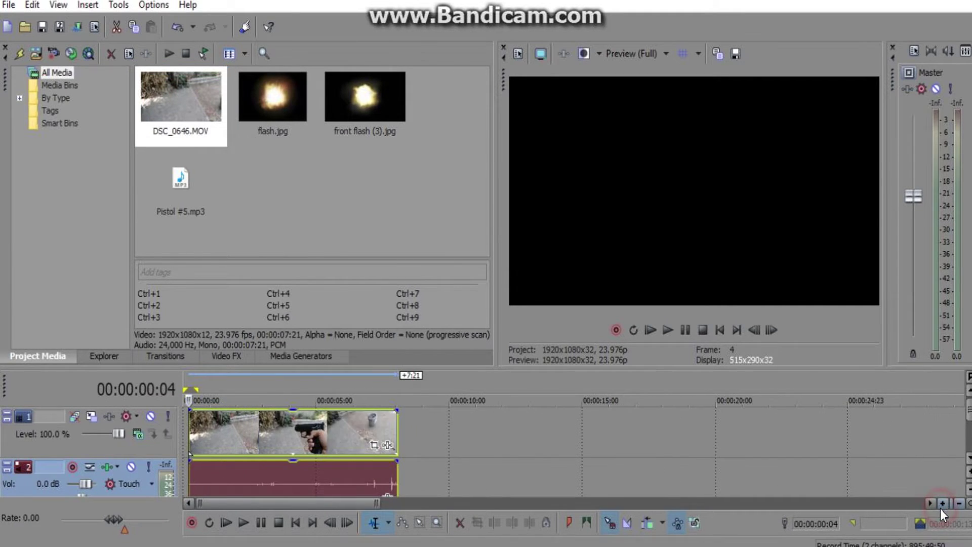
click(942, 503)
drag(423, 442, 354, 448)
Play the clip and step frame by frame to the firing frame at 00:00:02:10.
click(651, 328)
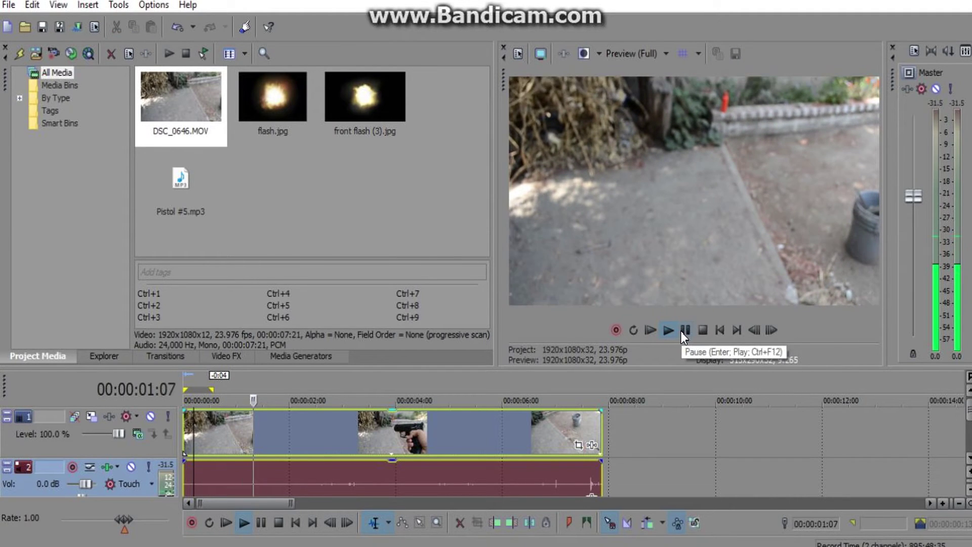
click(680, 331)
click(667, 330)
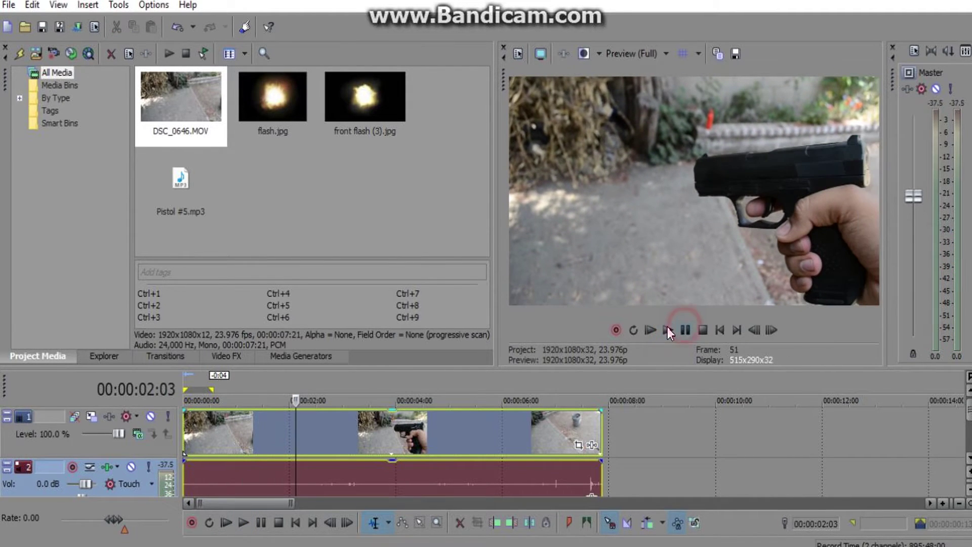
click(684, 329)
click(755, 330)
click(756, 329)
click(756, 329)
click(757, 329)
click(758, 328)
click(765, 329)
click(761, 332)
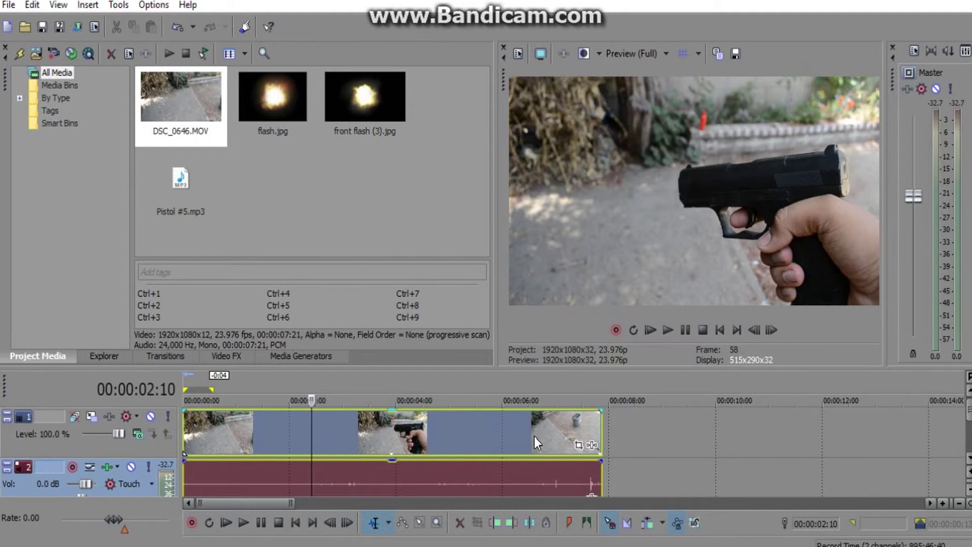
Split the clip at 00:00:02:10 and zoom in closely around the split point.
key(s)
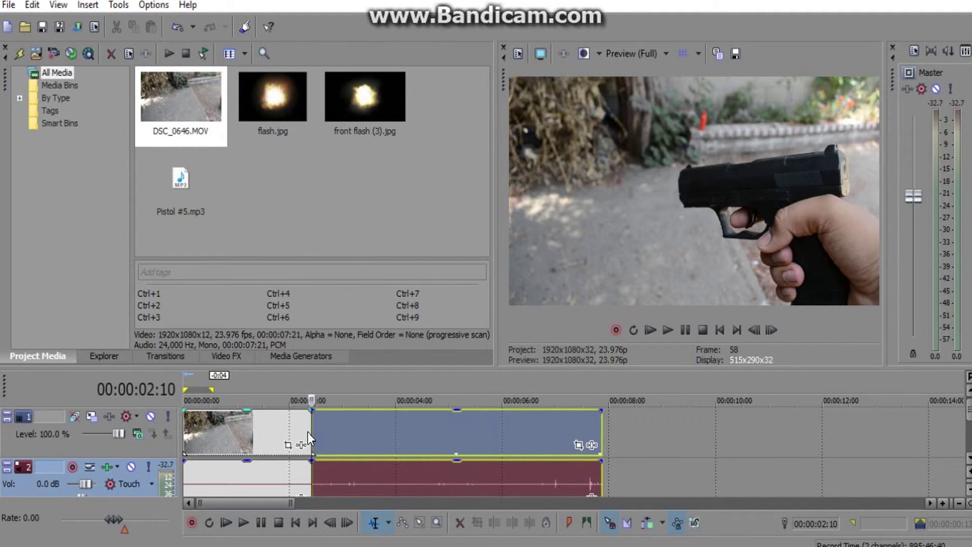
key(Right)
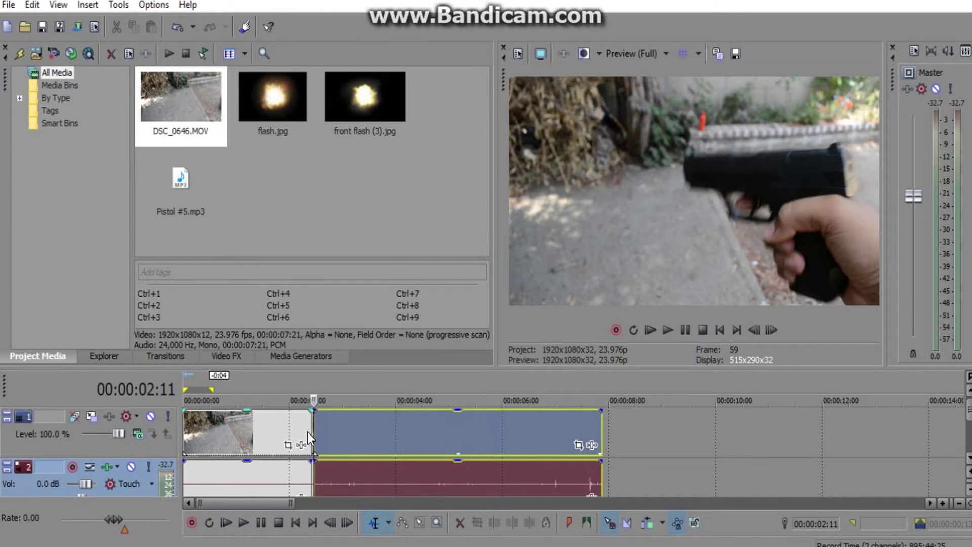
click(943, 503)
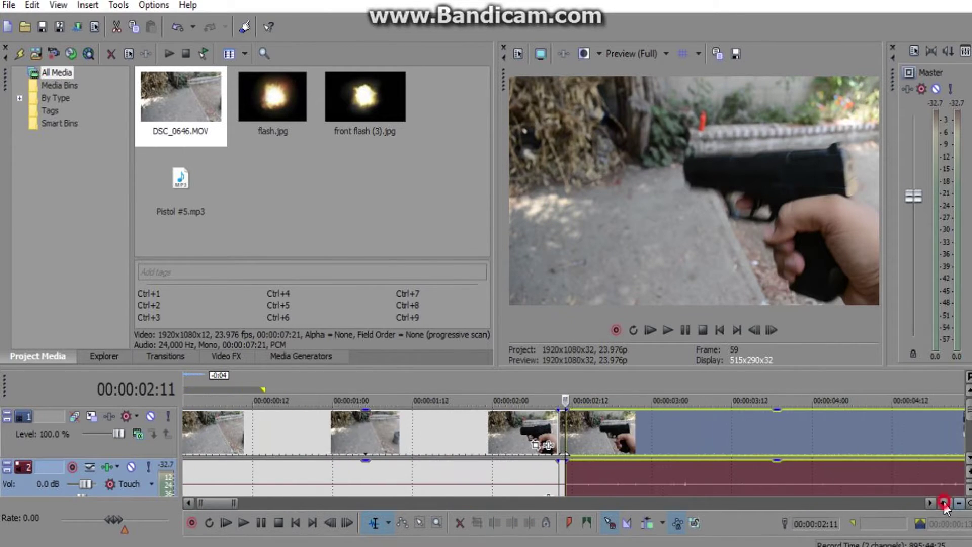
click(943, 503)
click(944, 503)
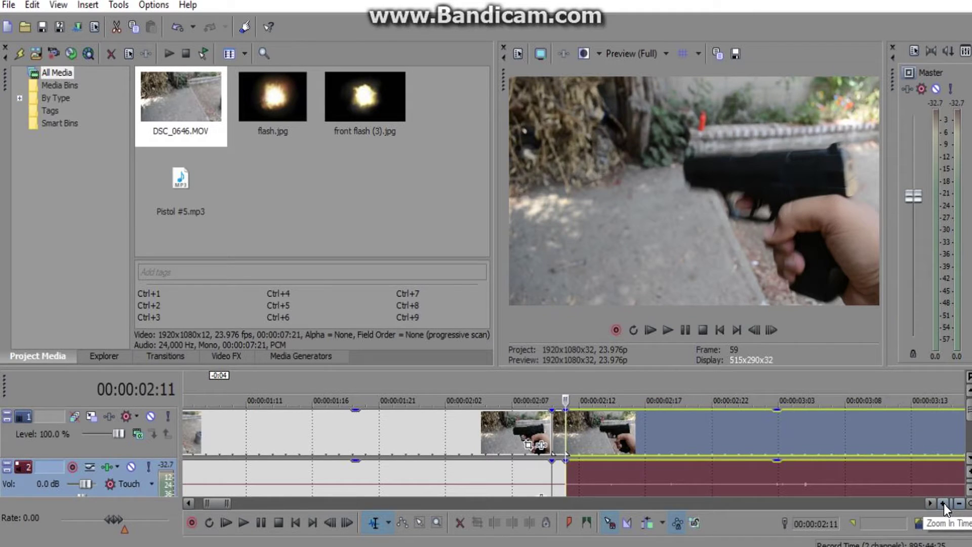
click(944, 504)
Copy the one-frame event where the gun fires.
click(545, 436)
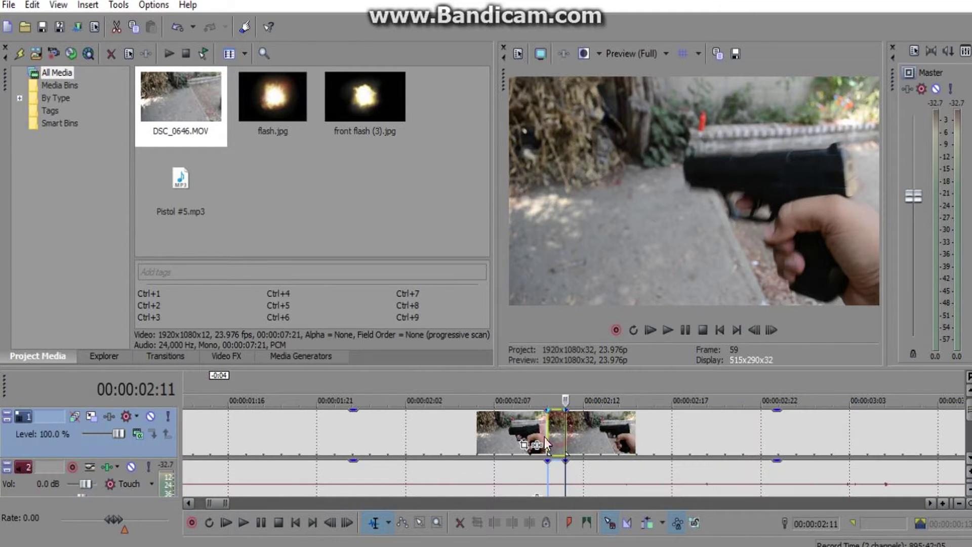
right_click(551, 431)
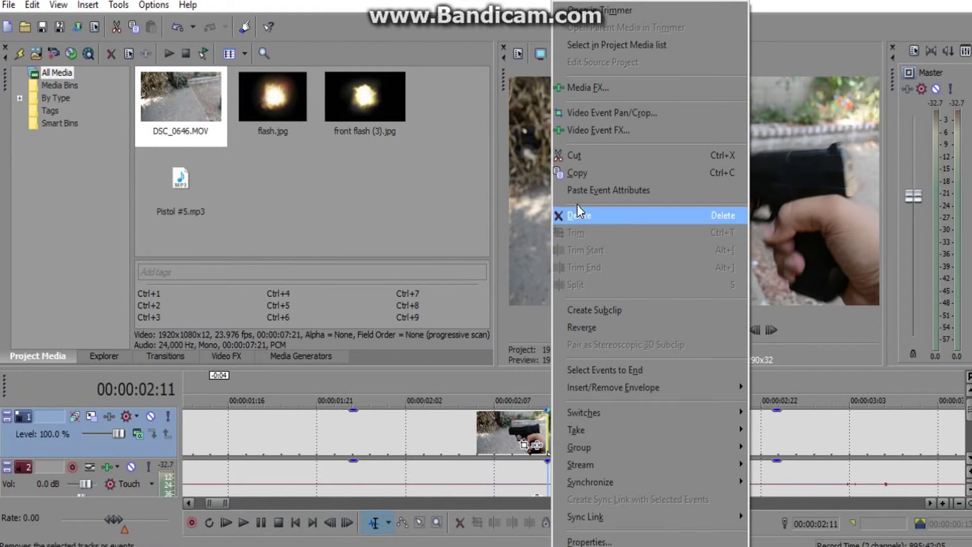
click(582, 176)
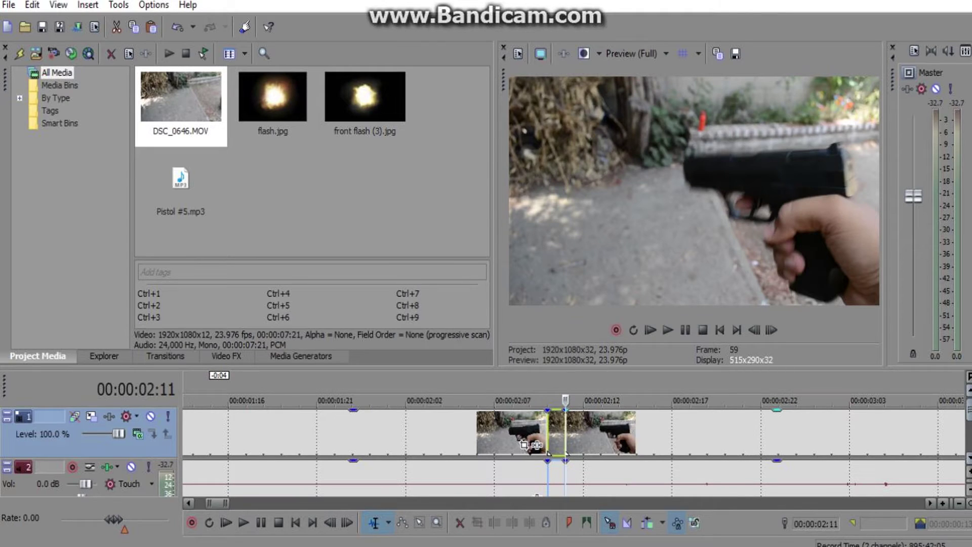
click(98, 7)
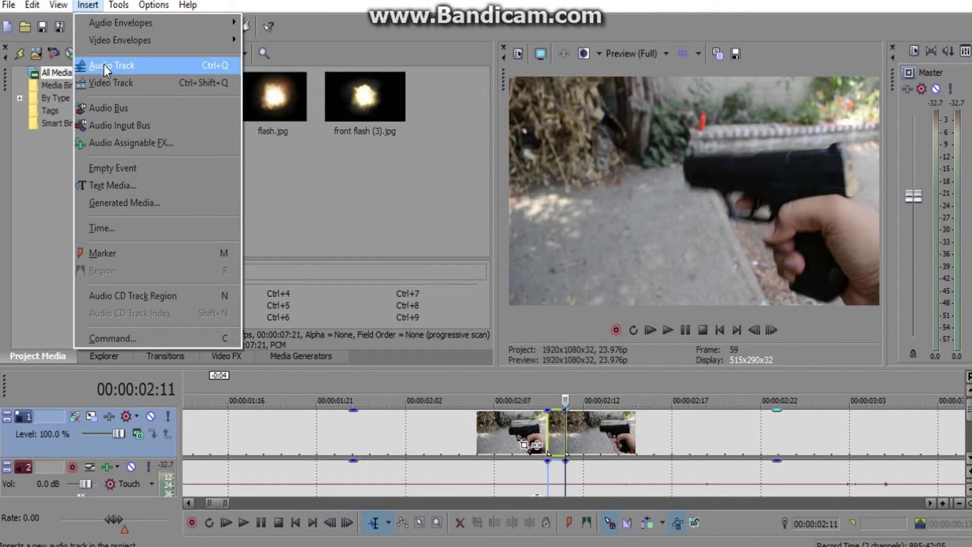
Insert two new video tracks and paste the copied firing frame onto the new track.
click(107, 90)
click(90, 6)
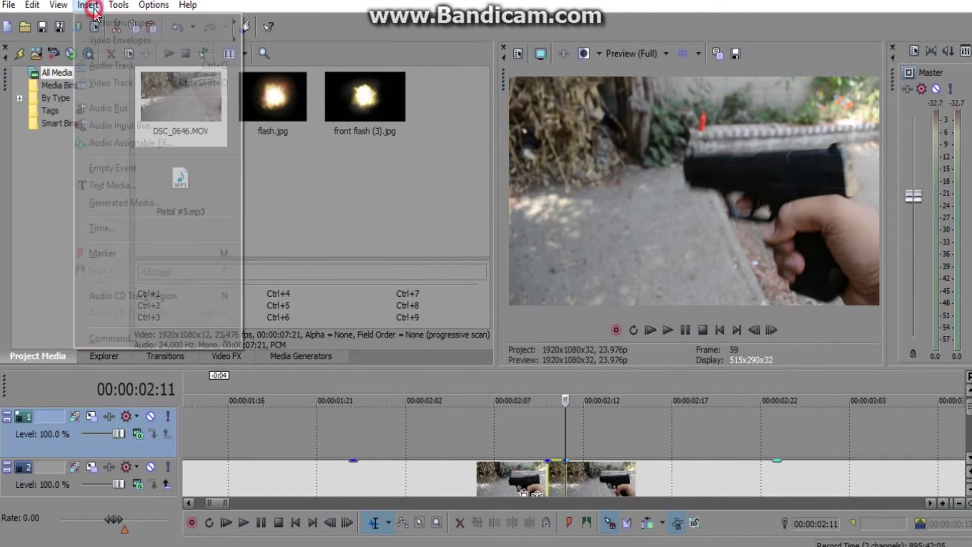
click(108, 84)
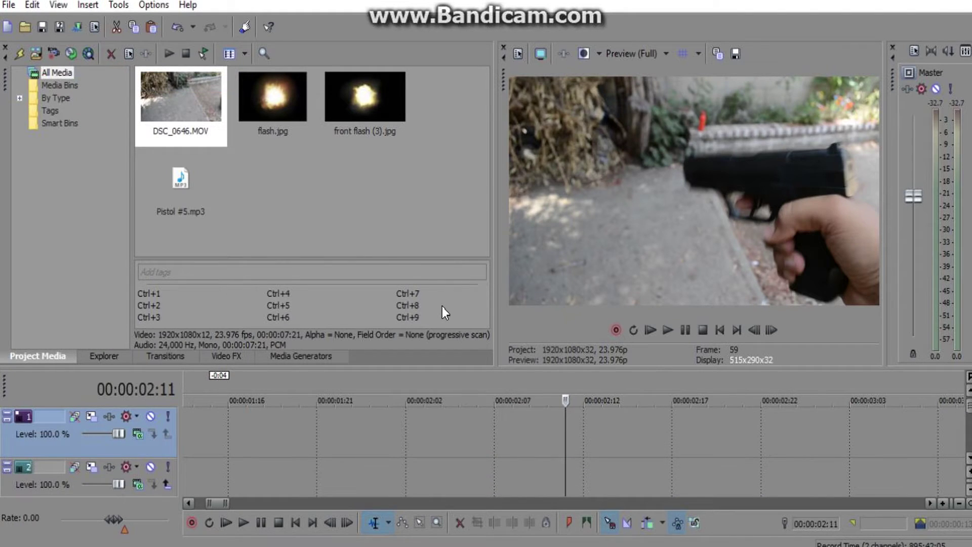
right_click(576, 424)
click(602, 148)
click(561, 441)
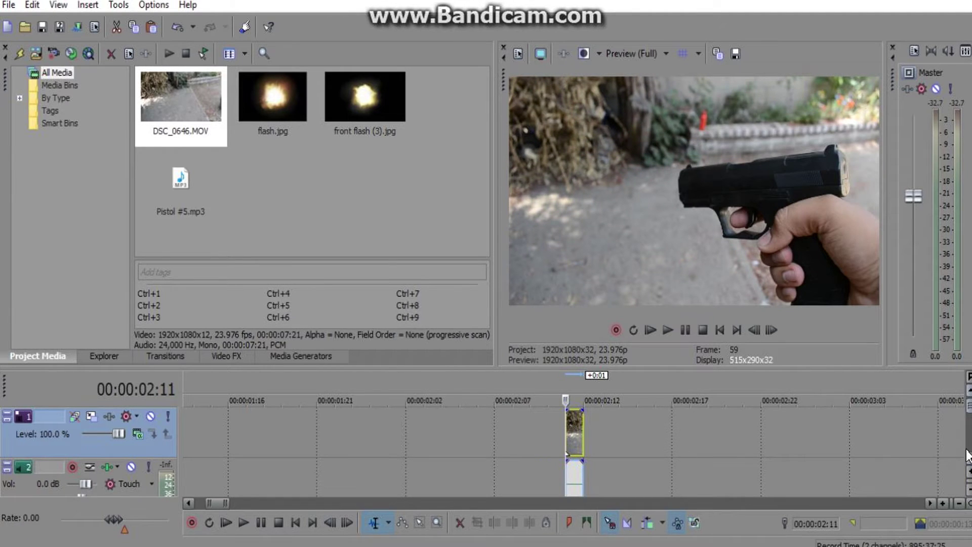
Place the DSC_0646 gun clip event at the 02:10 cursor and check the tracks.
click(968, 458)
click(554, 434)
scroll(652, 436, up, 1)
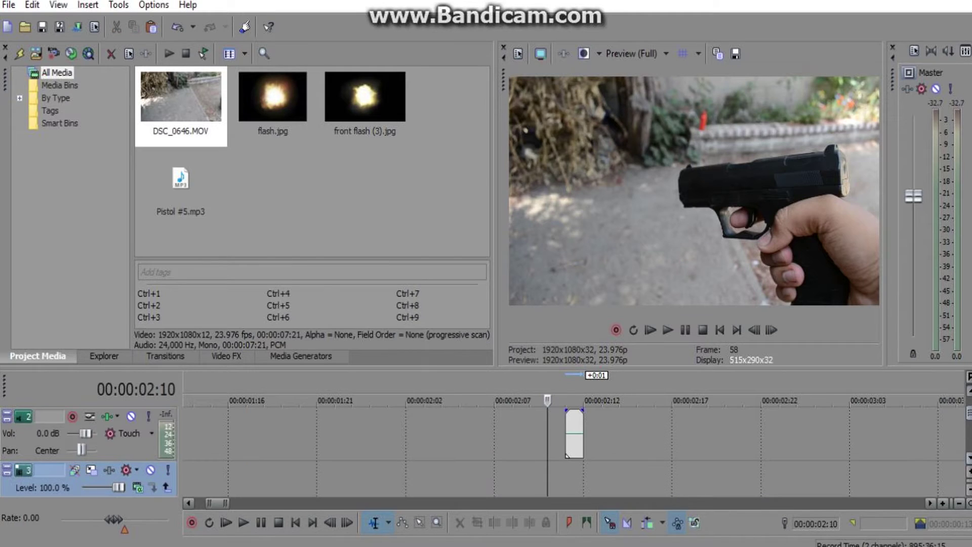
drag(576, 443, 560, 439)
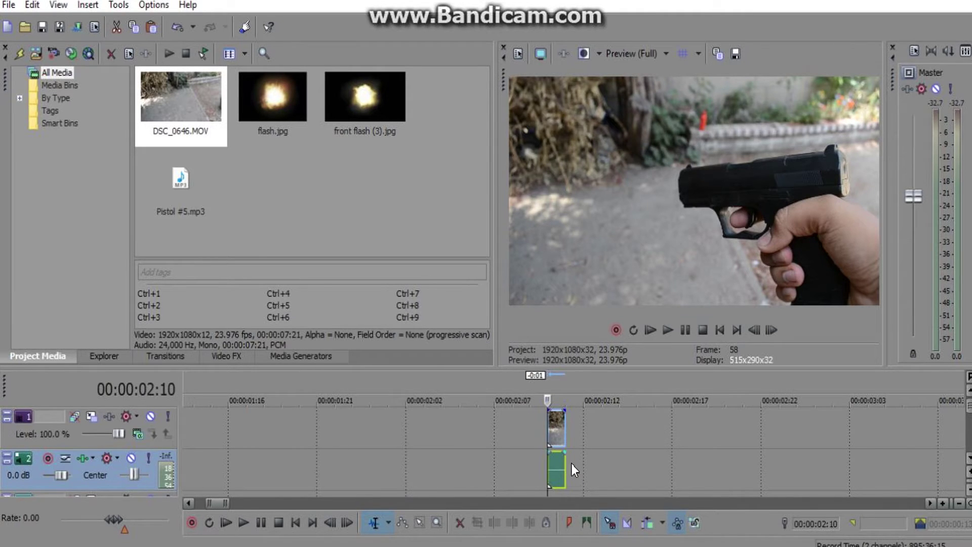
click(969, 458)
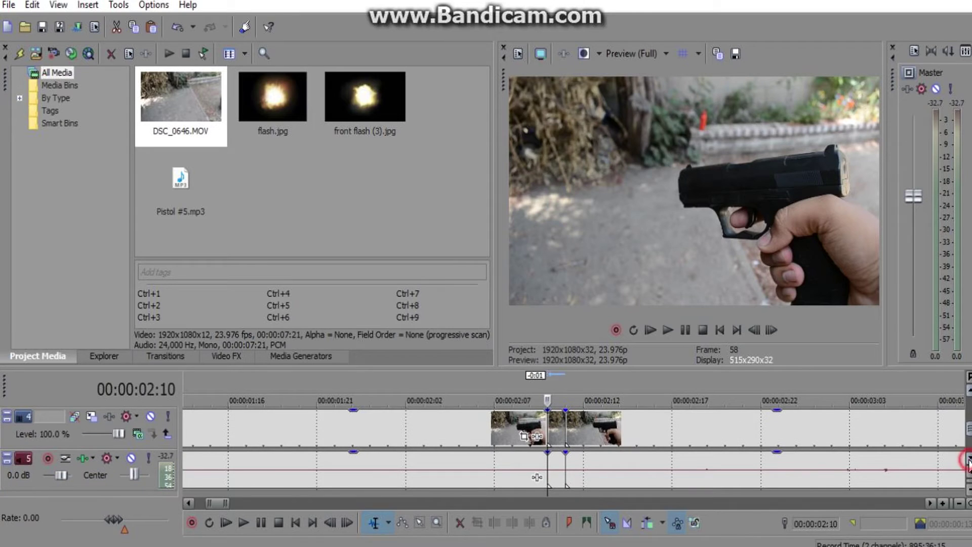
click(969, 393)
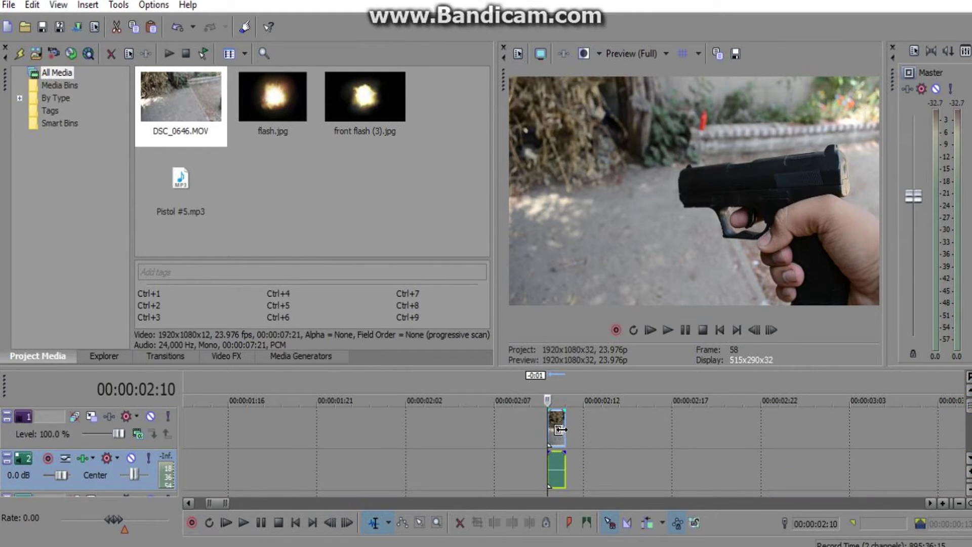
Select the short gun clip's video and audio events and ungroup the audio from the video.
right_click(555, 434)
click(531, 432)
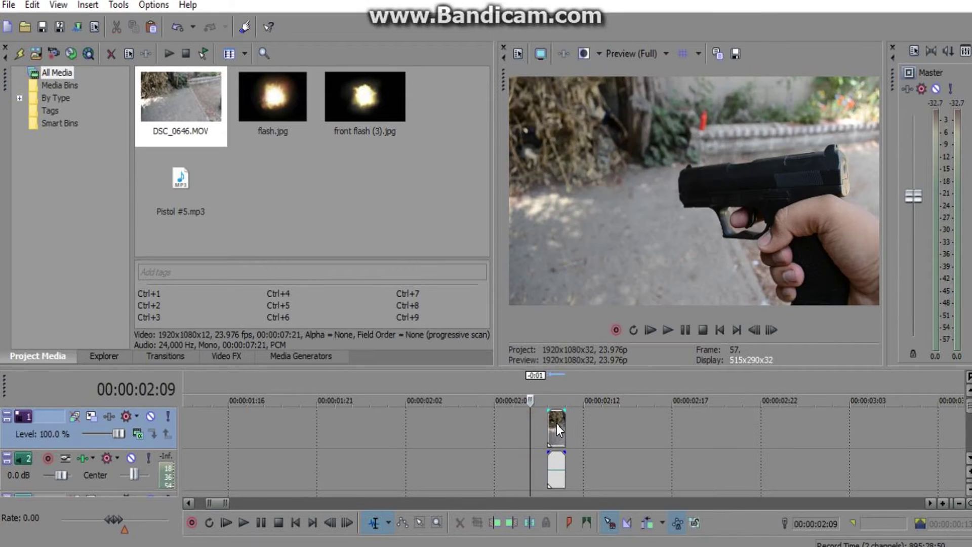
click(551, 427)
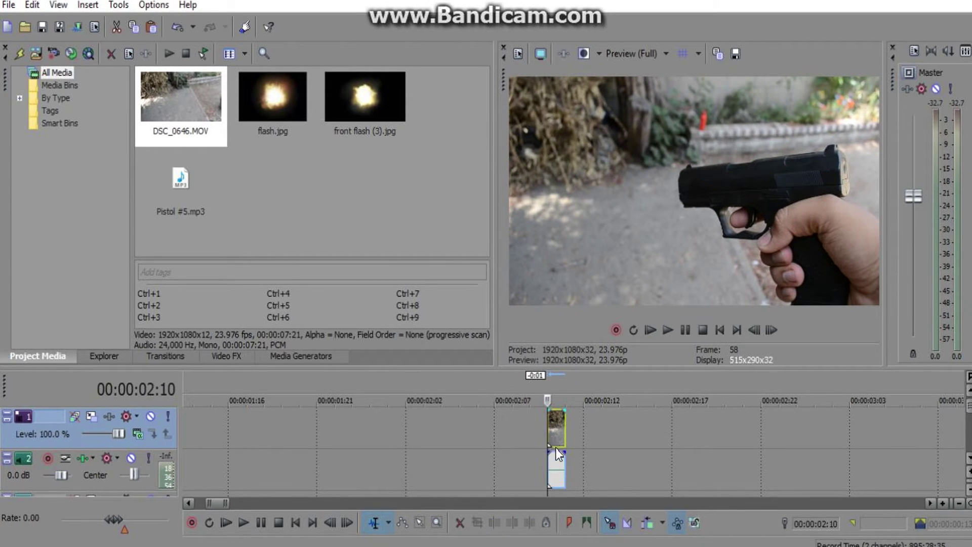
ctrl+click(555, 435)
click(556, 425)
click(558, 478)
right_click(559, 461)
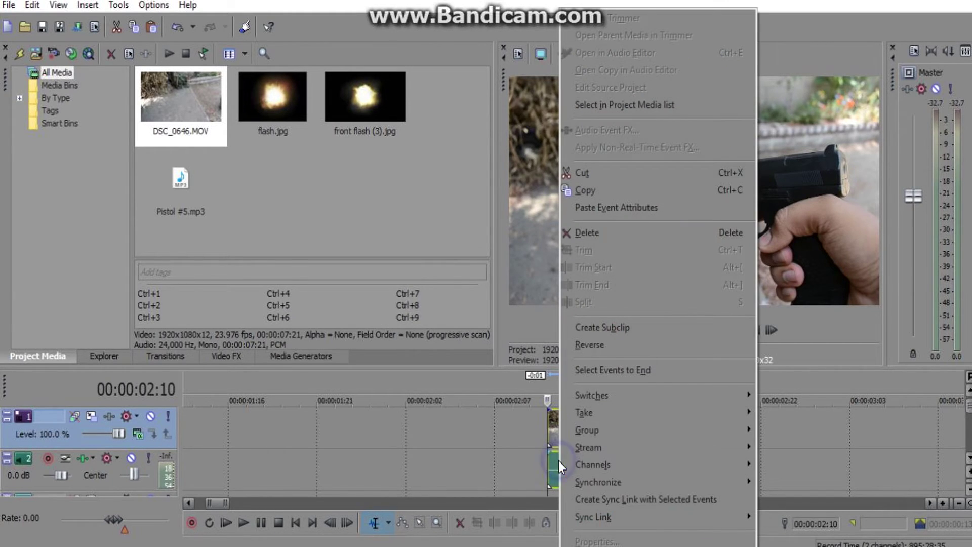
mouse_move(604, 428)
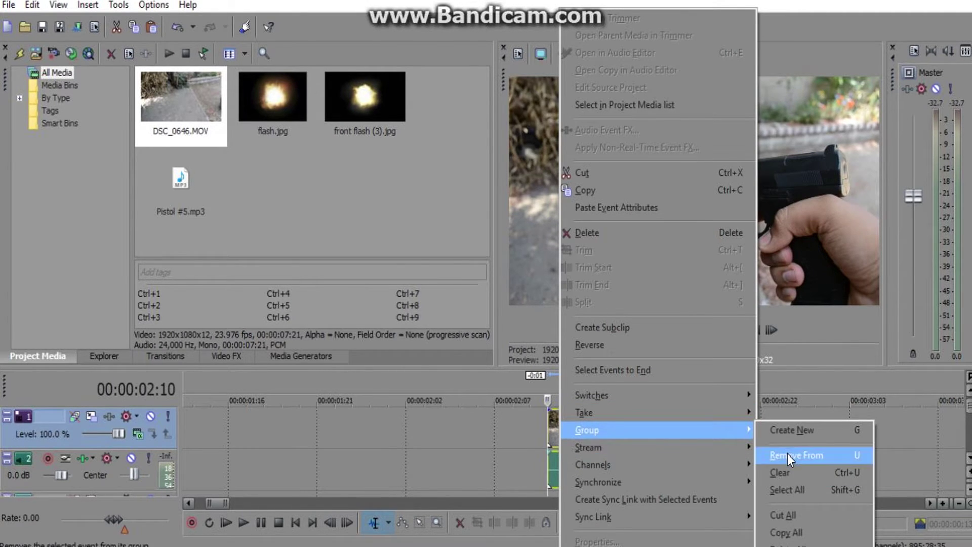
click(790, 454)
Snap the video event back to the 02:10 cursor and delete the short clip's audio event.
drag(543, 444, 531, 428)
drag(670, 424, 554, 429)
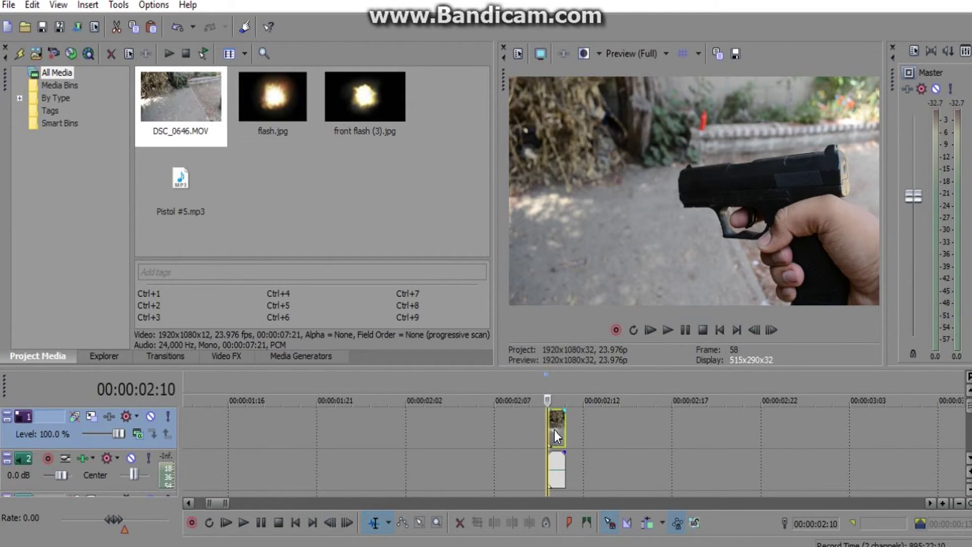
right_click(554, 466)
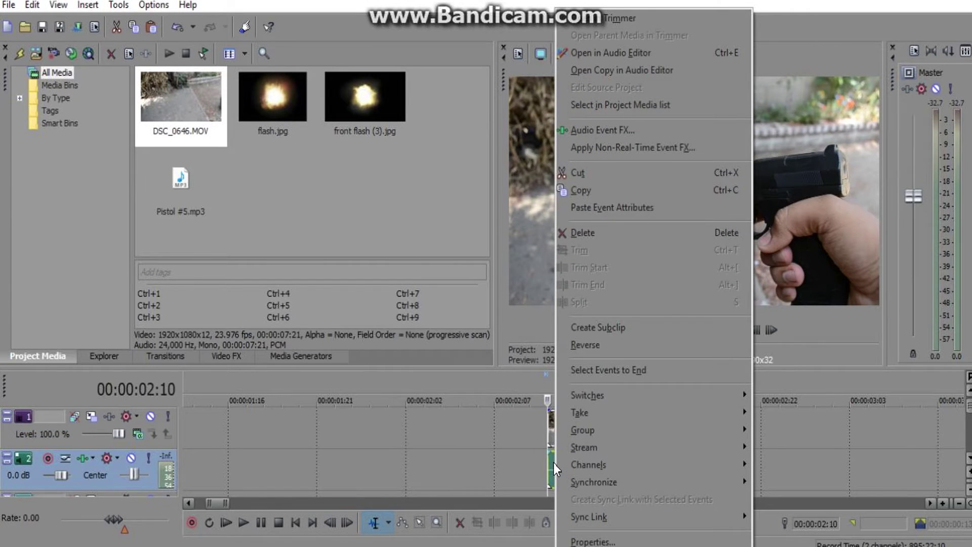
click(617, 237)
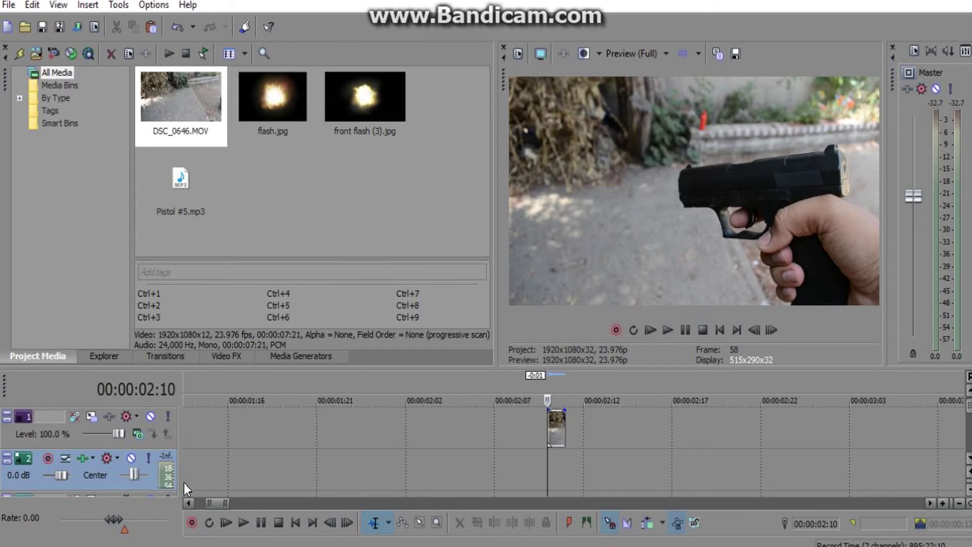
right_click(204, 465)
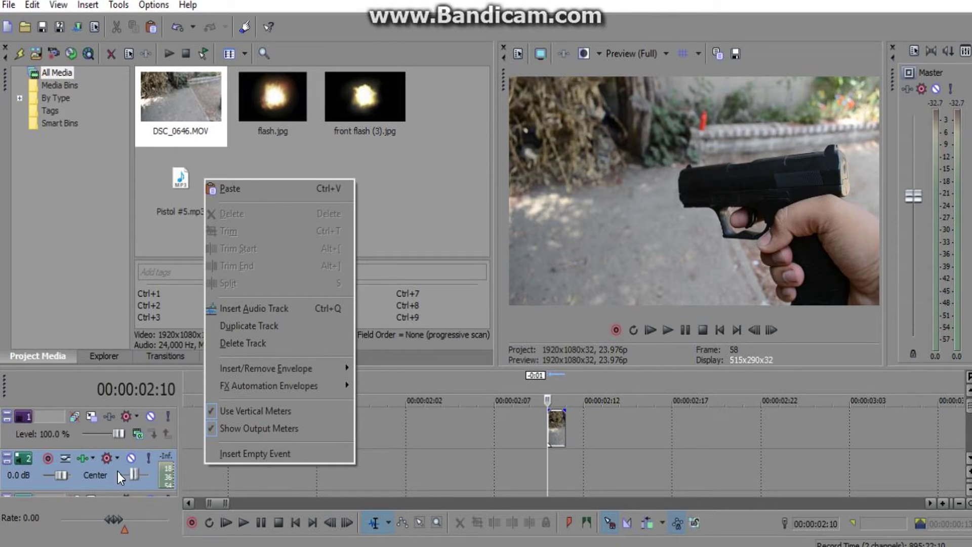
right_click(116, 478)
Delete the empty audio track and add front flash (3).jpg at 02:10, trimmed to one frame.
right_click(114, 479)
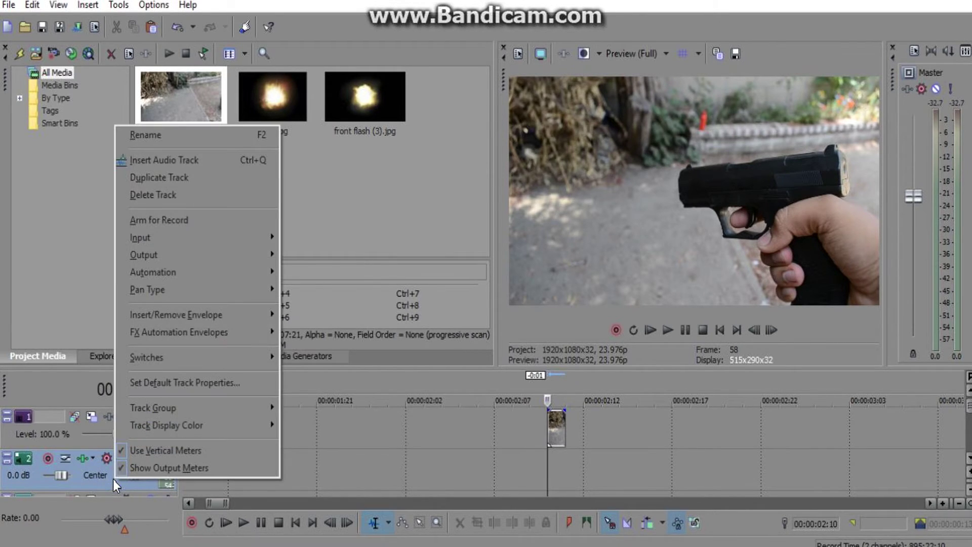
click(161, 199)
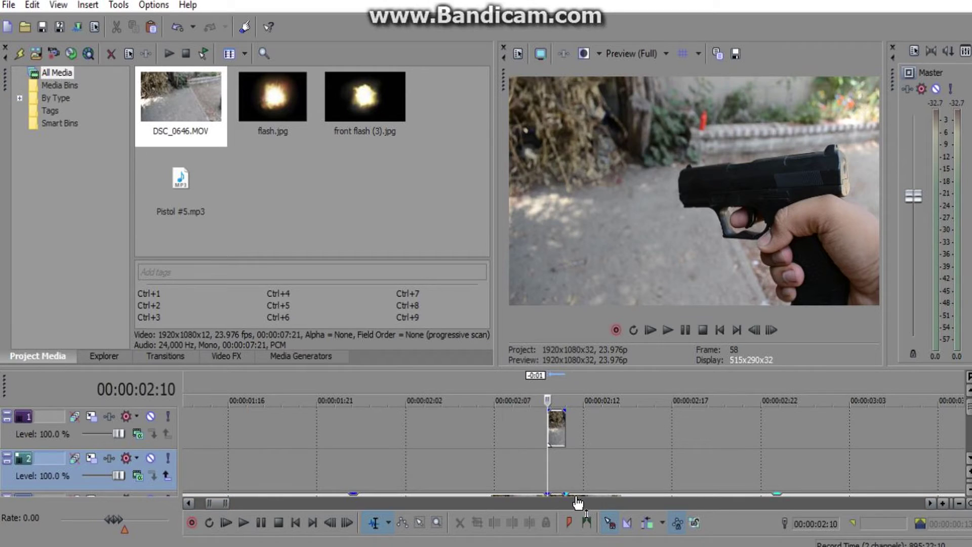
drag(366, 97, 573, 469)
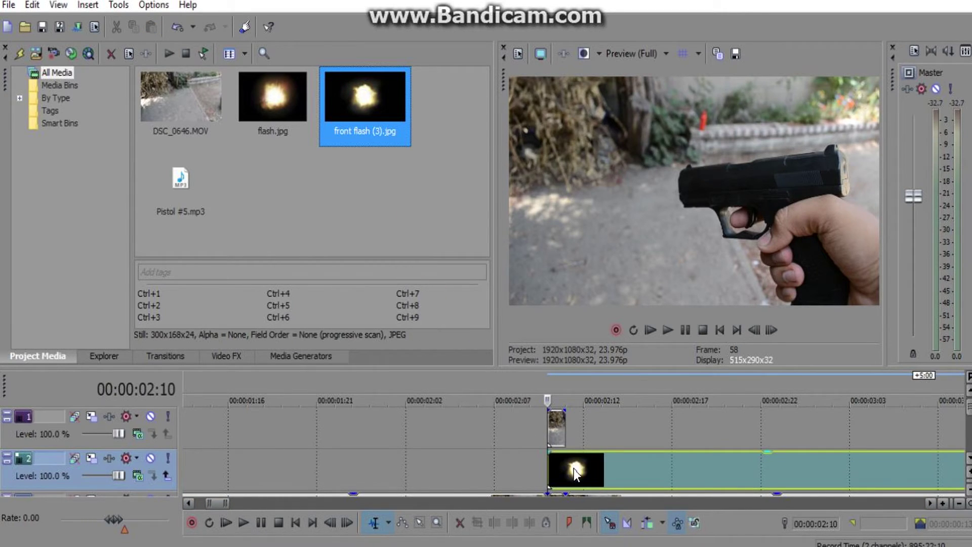
click(566, 466)
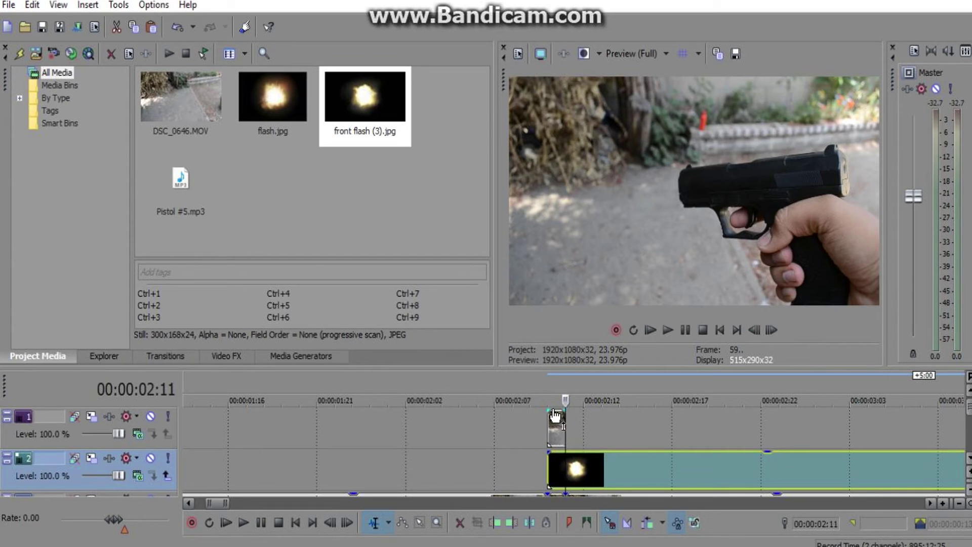
click(512, 523)
click(552, 475)
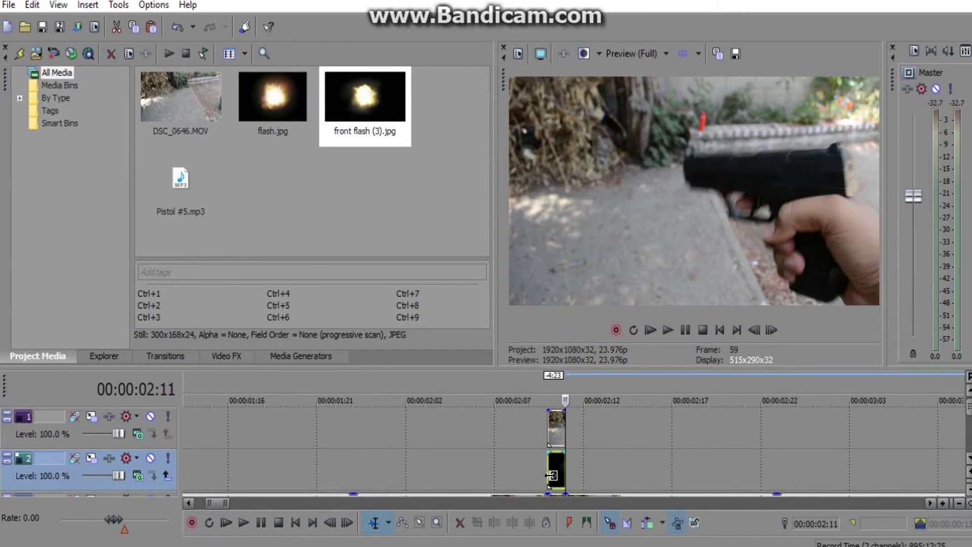
Set track 2's compositing mode to Screen.
click(941, 503)
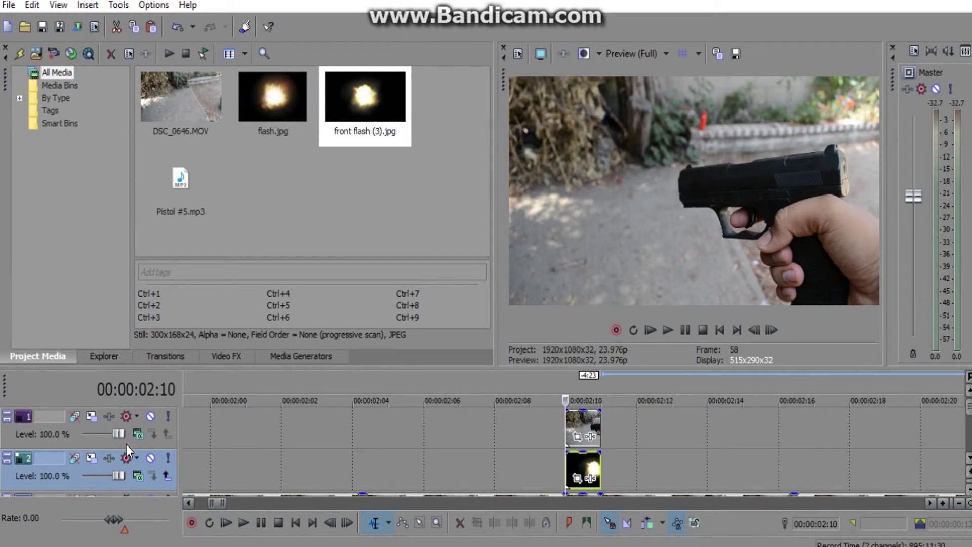
click(134, 472)
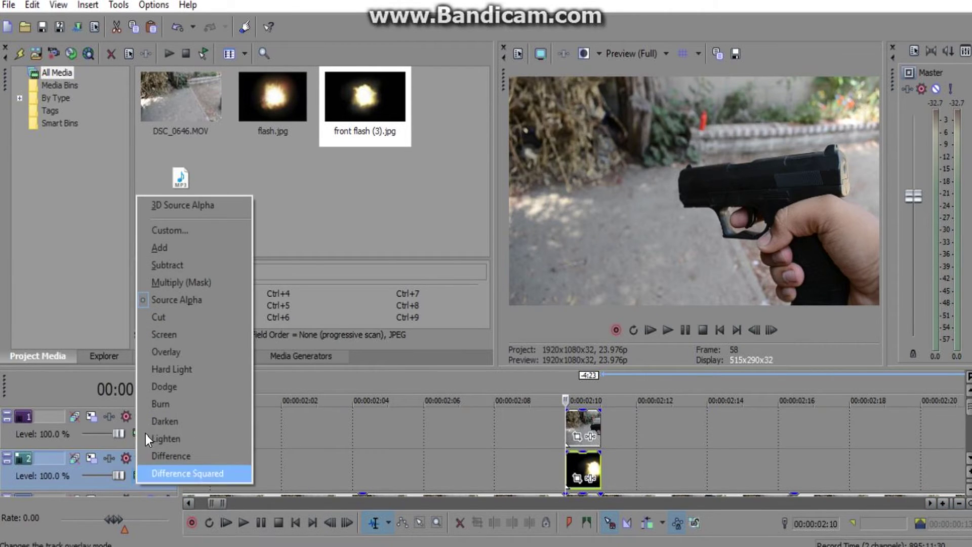
click(165, 334)
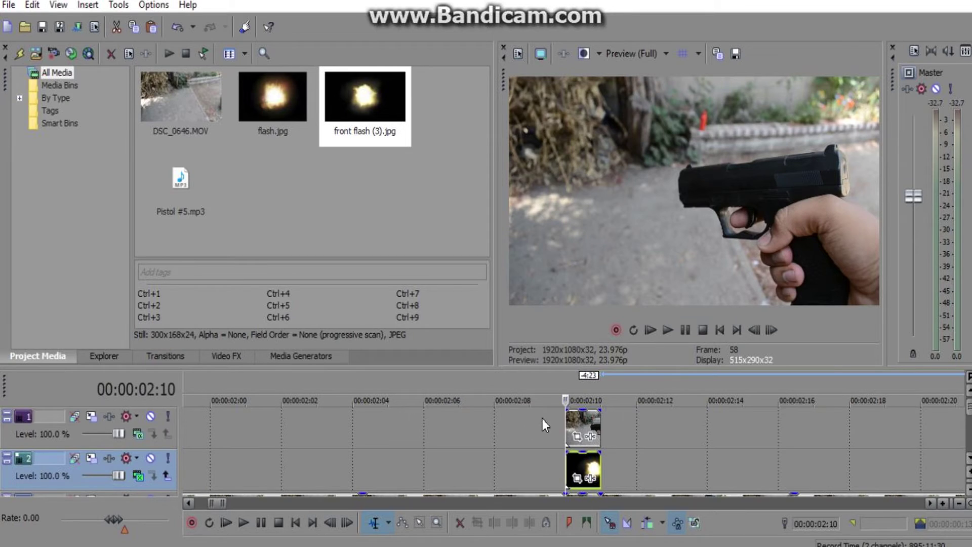
Enable Mask in the gun event's Pan/Crop and pan the workspace to show the whole pistol.
mouse_move(576, 421)
mouse_down()
mouse_move(482, 426)
mouse_move(567, 413)
mouse_up()
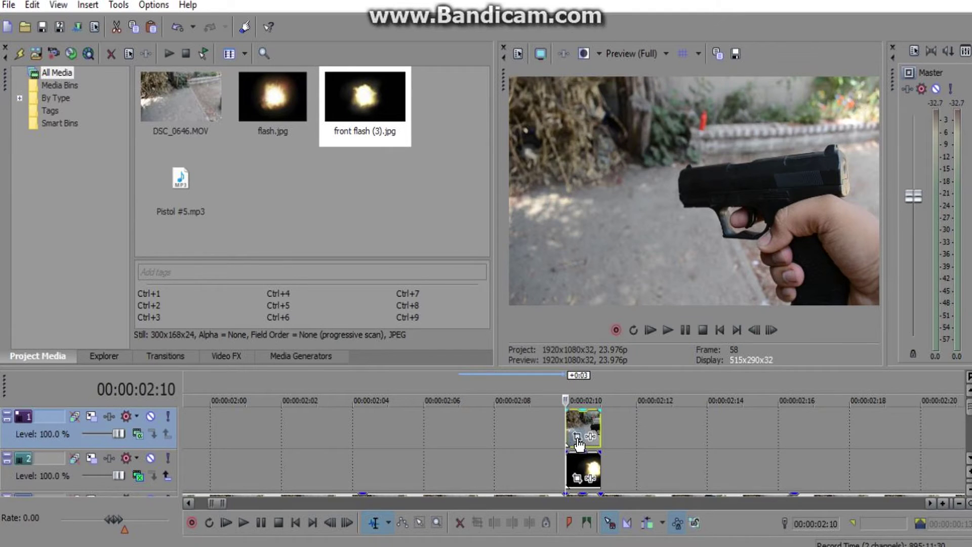
click(577, 436)
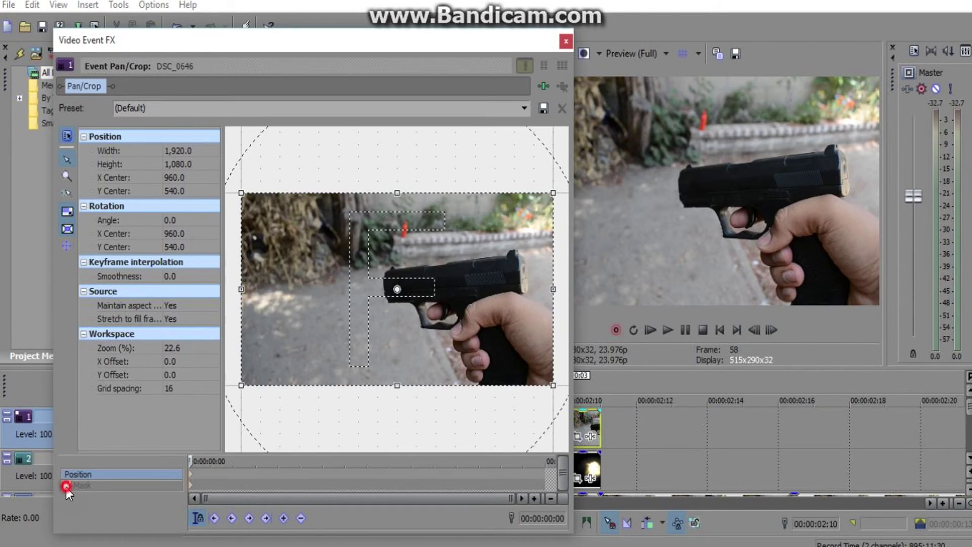
click(66, 485)
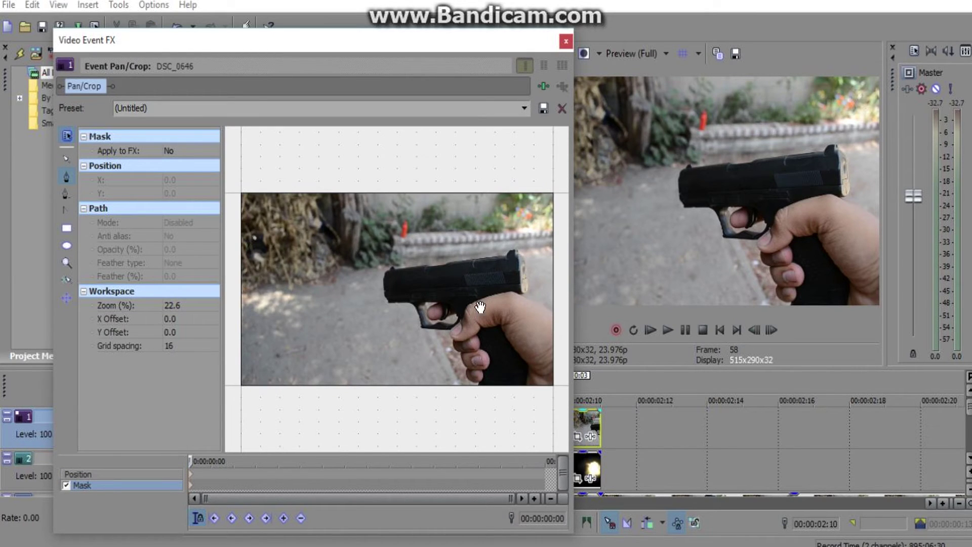
scroll(487, 313, up, 6)
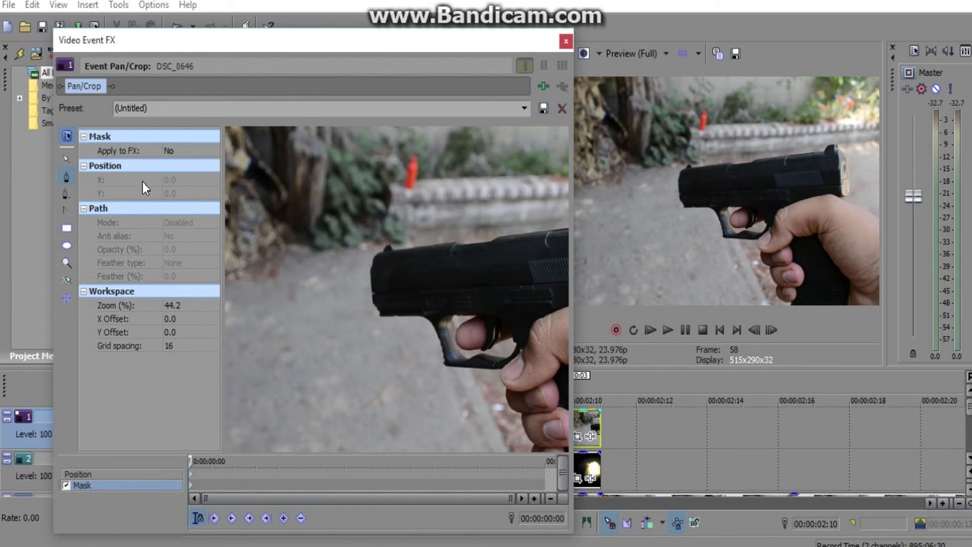
click(66, 159)
drag(434, 299, 292, 262)
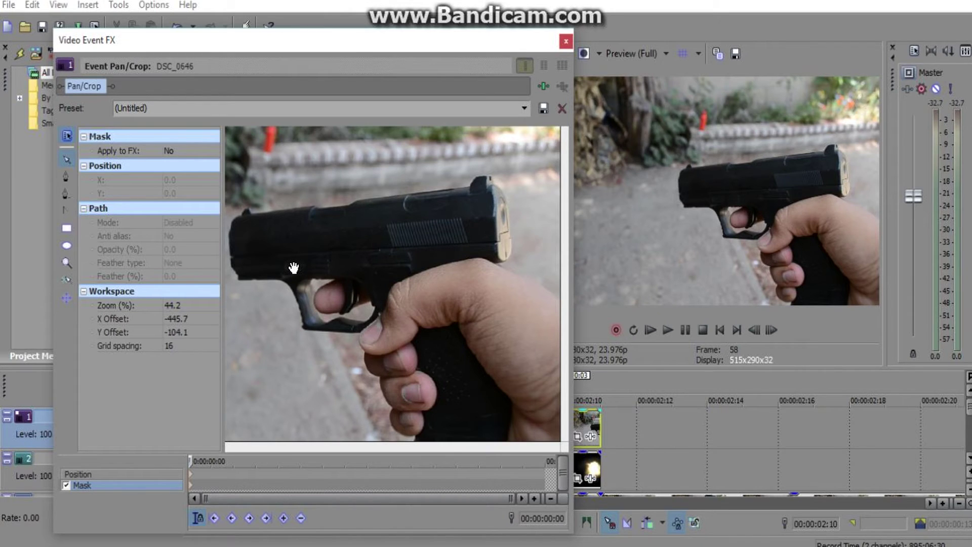
scroll(256, 261, down, 2)
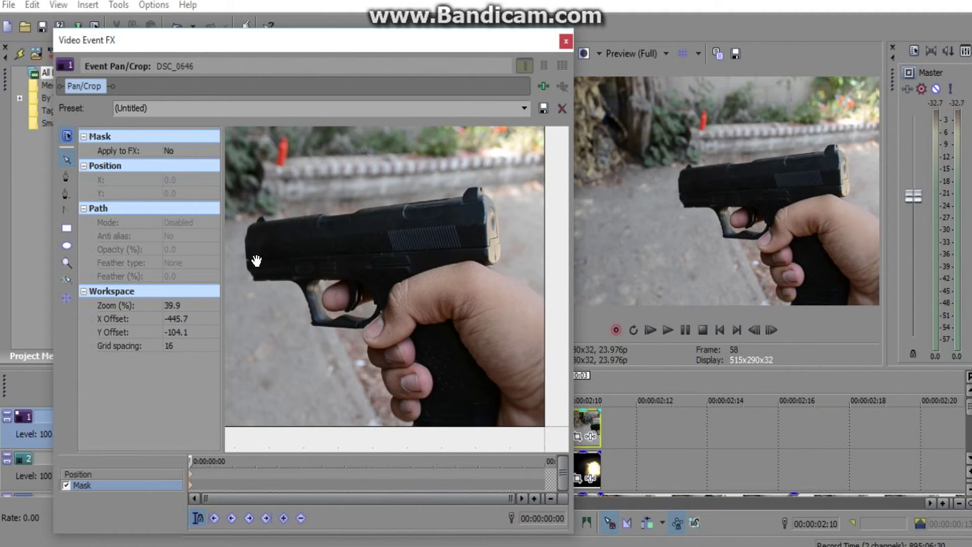
drag(243, 223, 260, 244)
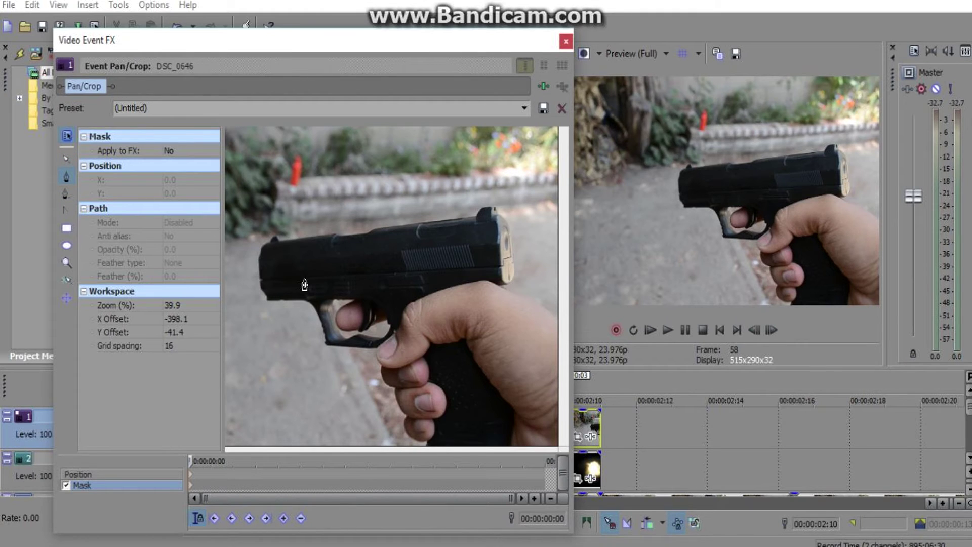
Start the positive mask at the gun's rear and trace points along the top of the slide.
click(566, 337)
click(562, 321)
click(539, 306)
click(520, 296)
click(512, 276)
click(510, 236)
click(481, 207)
click(402, 225)
click(381, 228)
click(373, 231)
click(364, 234)
click(357, 235)
click(343, 237)
click(328, 236)
click(304, 240)
click(287, 242)
Continue the mask around the muzzle, under the trigger guard, down the hand, and close the path.
click(274, 235)
click(261, 246)
click(259, 264)
click(263, 291)
click(286, 300)
click(311, 304)
click(325, 340)
click(359, 347)
click(375, 349)
click(388, 386)
click(408, 427)
click(418, 450)
click(534, 449)
click(562, 449)
click(565, 368)
click(566, 336)
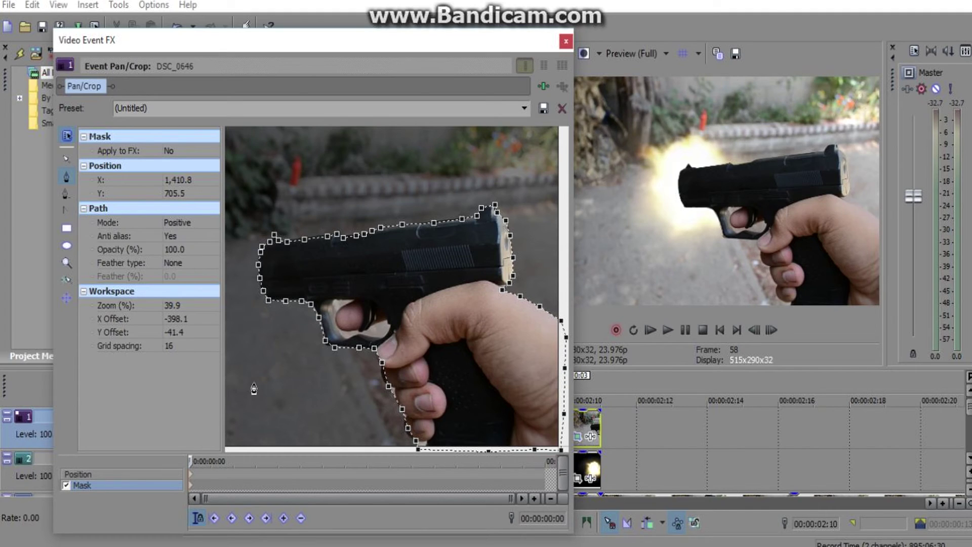
Set the mask Feather type to In with Feather 1.0%, then close the Video Event FX window.
click(181, 265)
click(173, 272)
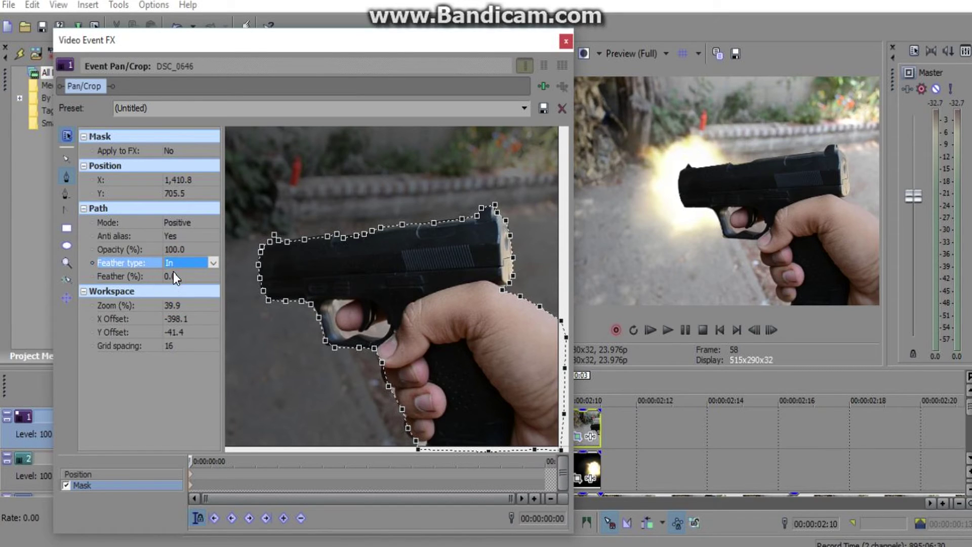
click(174, 278)
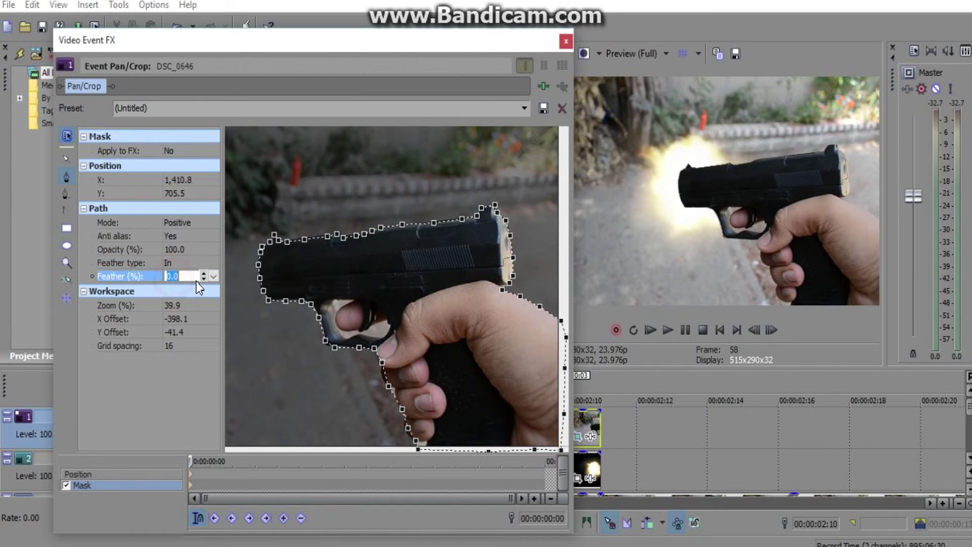
click(204, 273)
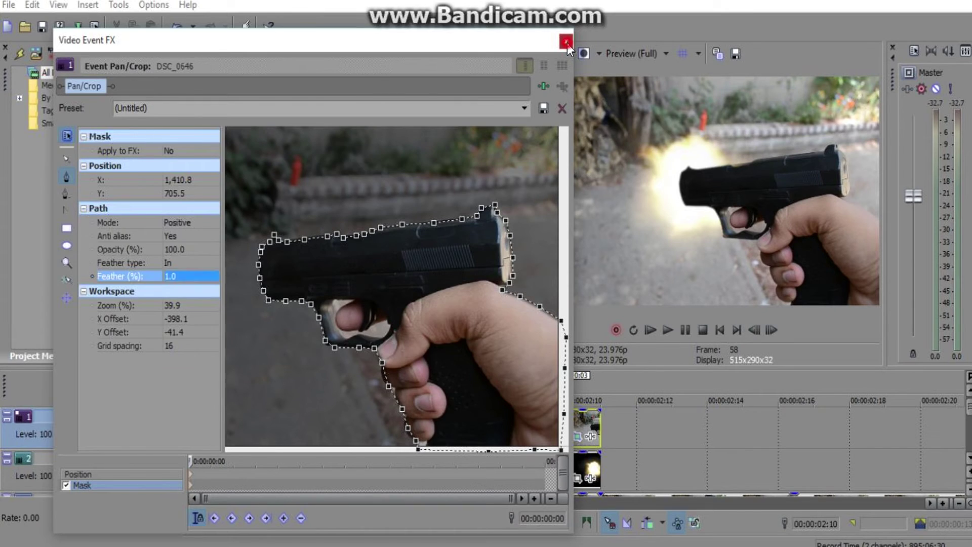
click(567, 43)
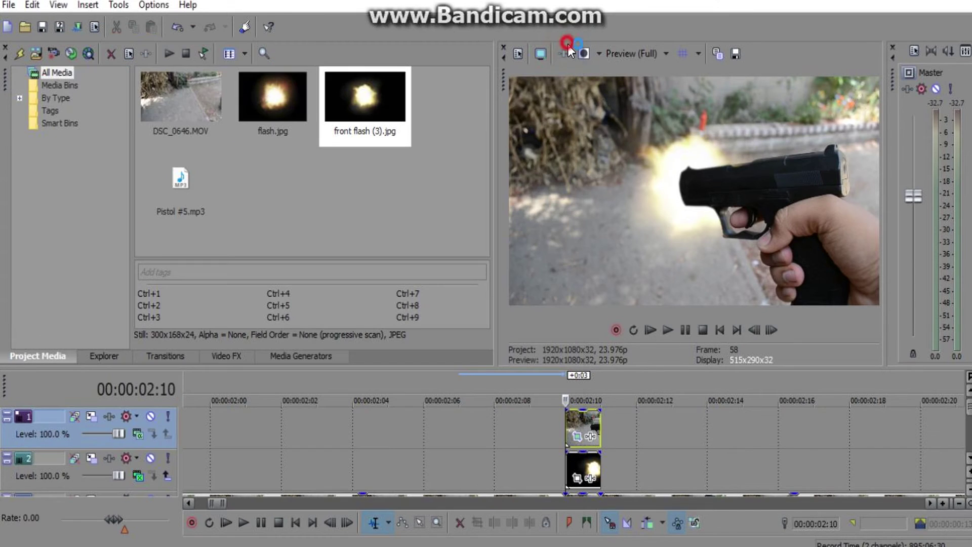
Resize front flash (3)'s Pan/Crop frame to 203.8 × 114.2, centred at 152.8, 83.3.
click(577, 478)
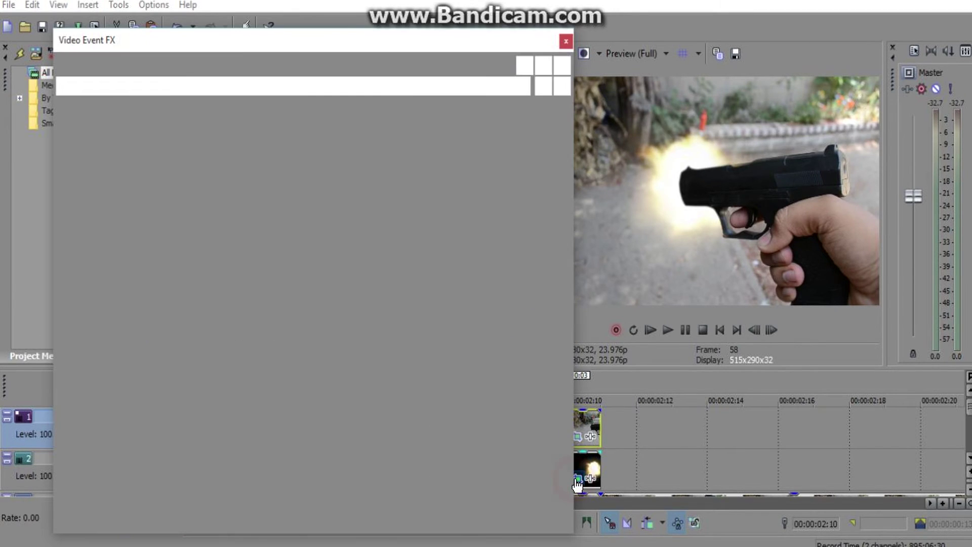
drag(553, 193, 505, 222)
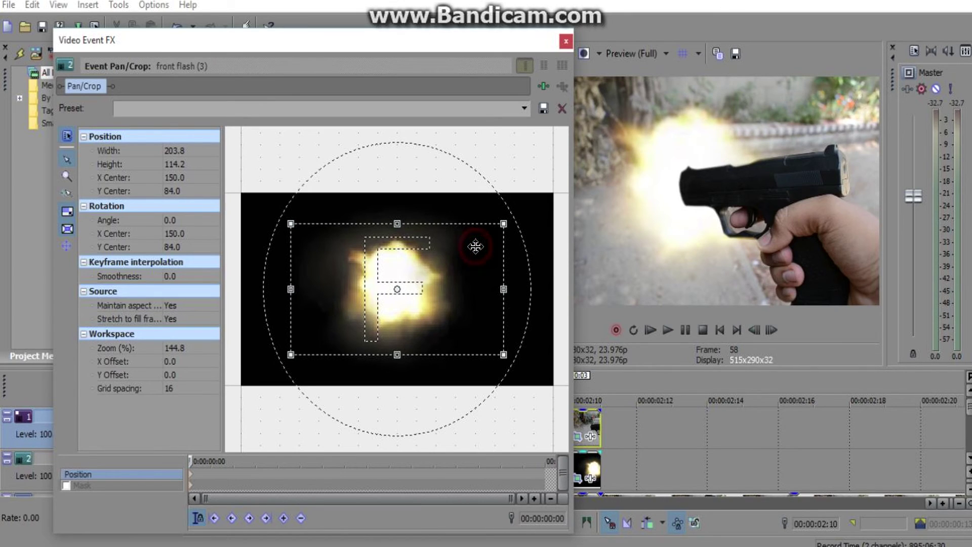
drag(475, 247, 479, 246)
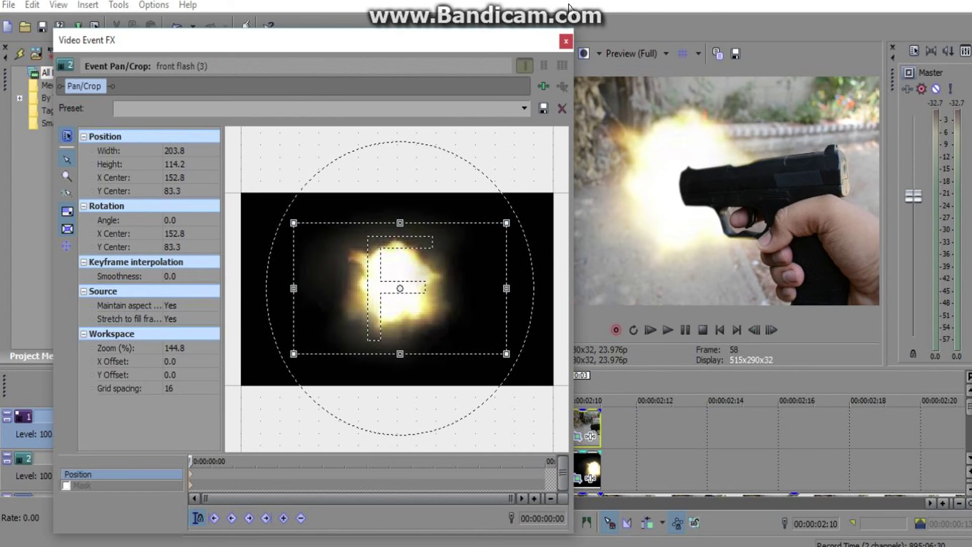
click(565, 42)
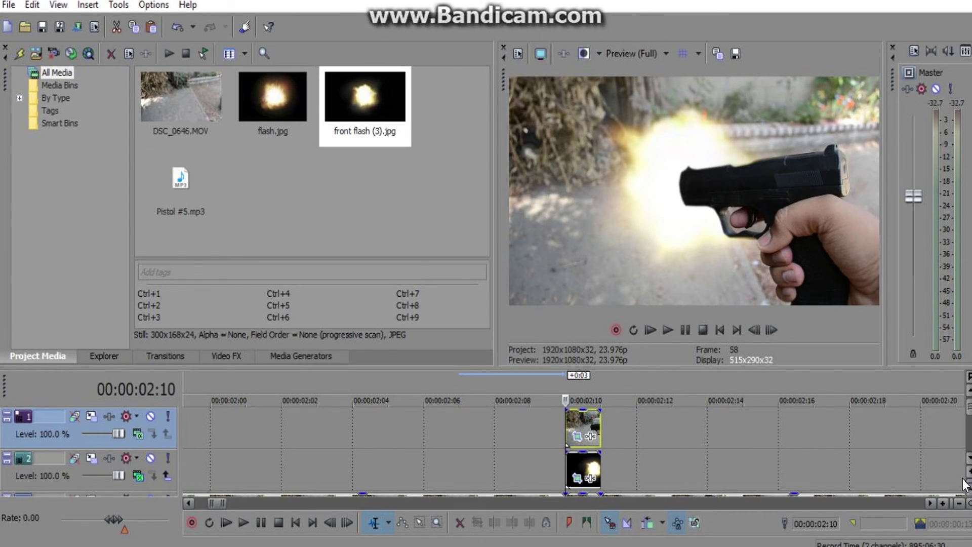
Insert a new audio track holding Pistol #5.mp3, positioned near 00:00:02:07.
scroll(967, 459, down, 2)
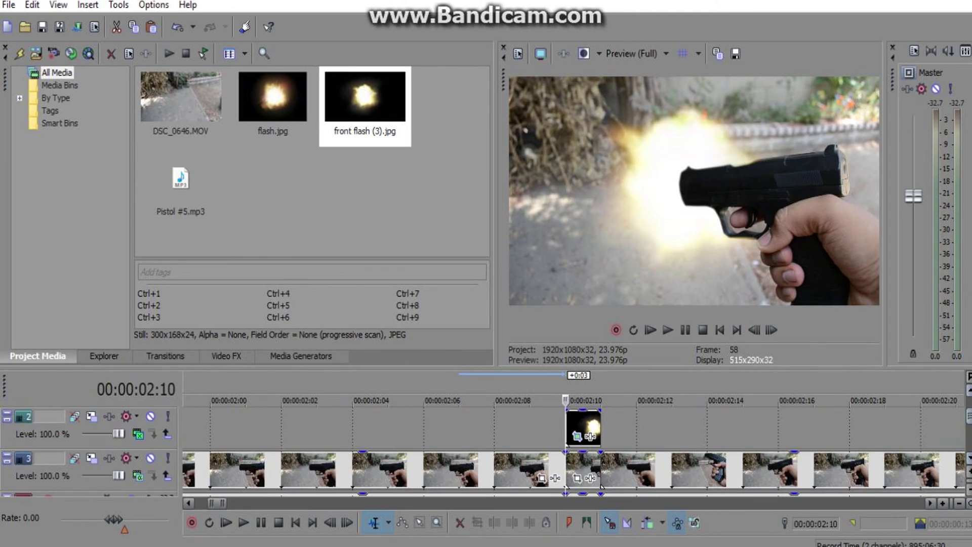
scroll(968, 459, down, 1)
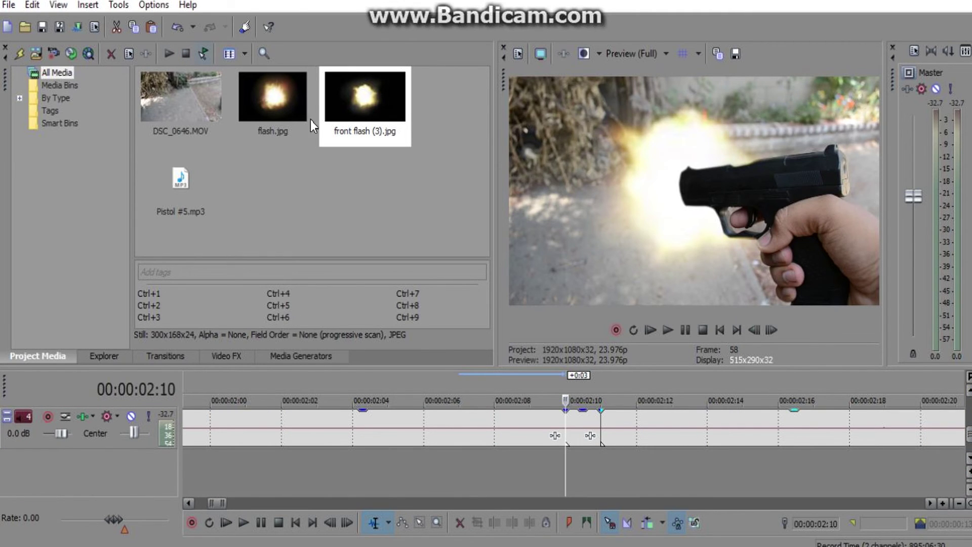
click(87, 5)
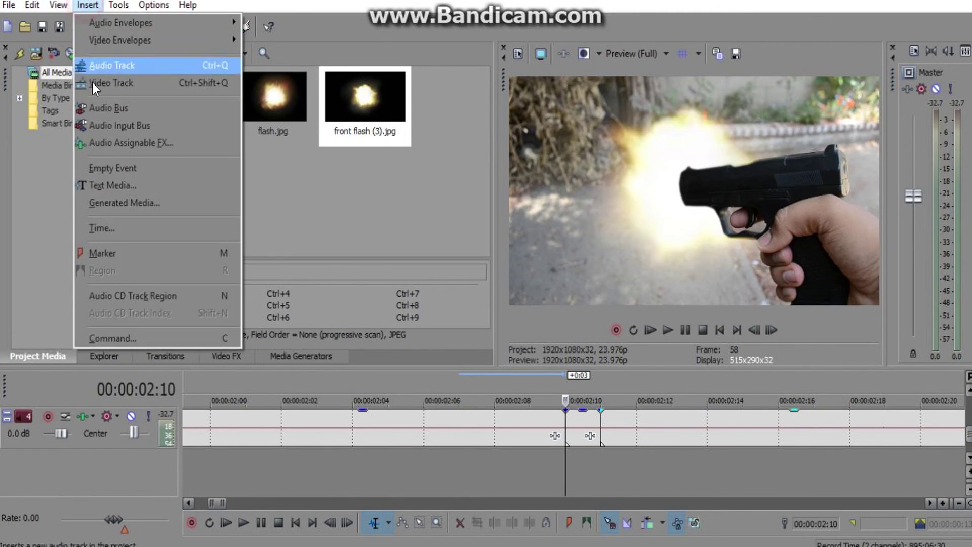
click(136, 71)
drag(177, 185, 560, 488)
drag(719, 429, 637, 425)
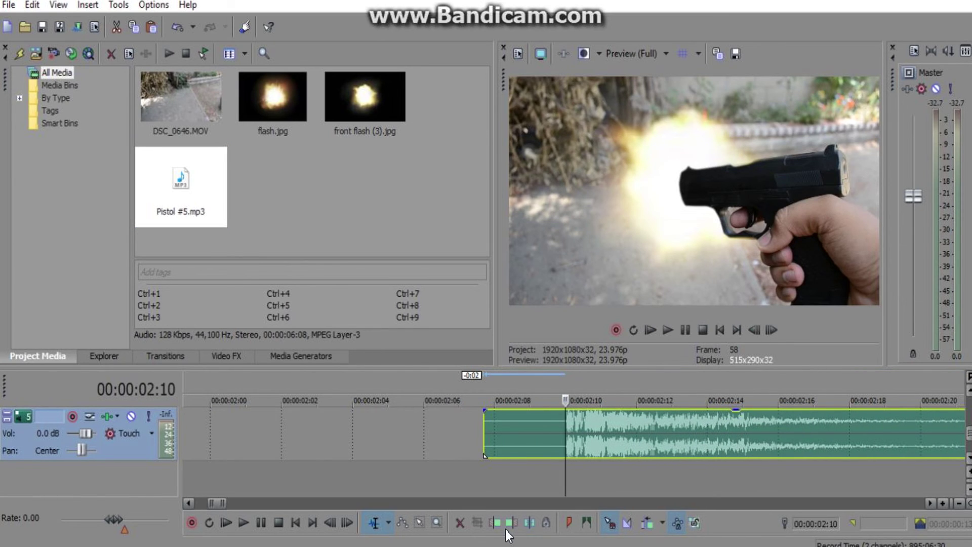
Trim the Pistol #5.mp3 event to start at the firing frame and end at 00:00:03:14.
click(497, 523)
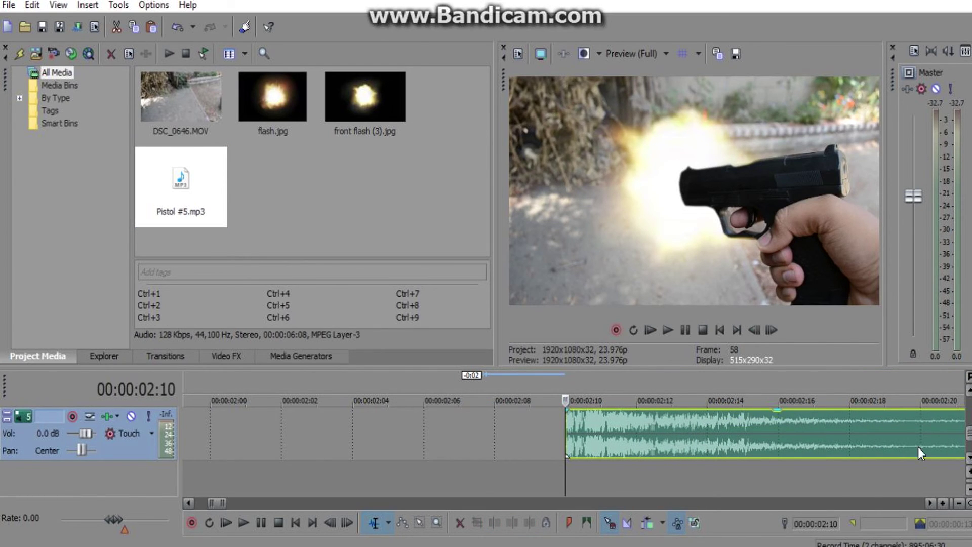
click(959, 504)
click(959, 504)
click(755, 466)
click(754, 430)
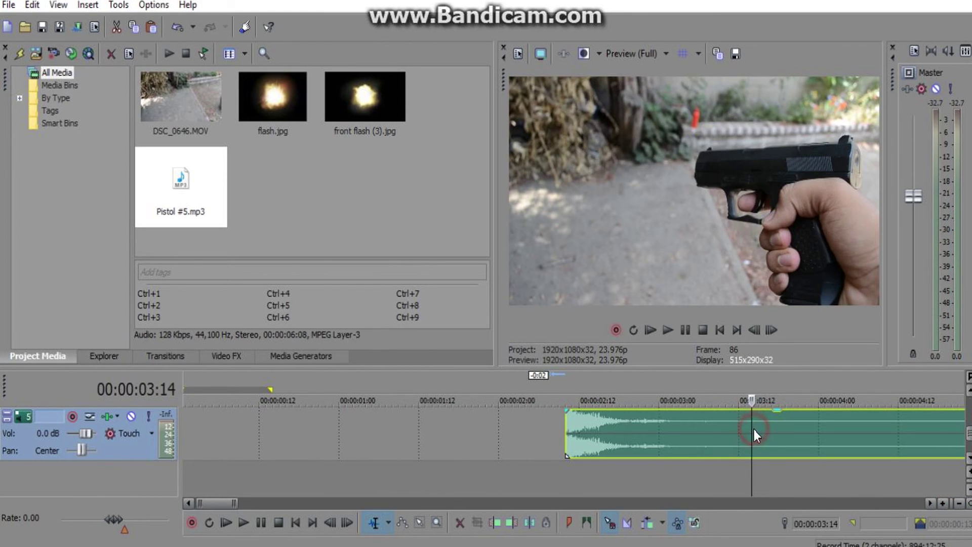
click(512, 523)
click(558, 449)
Play back the firing moment with the gunshot sound, then stop playback.
click(669, 330)
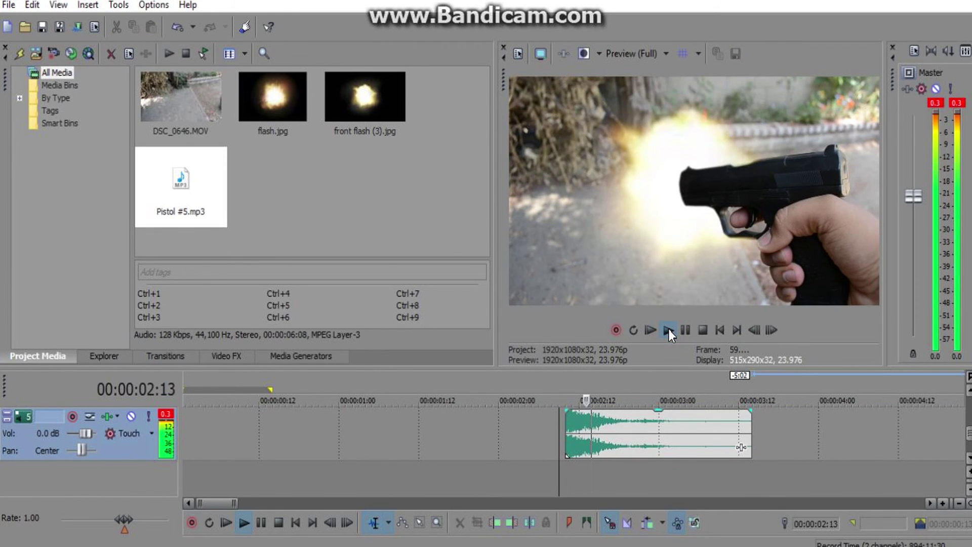
click(669, 330)
click(669, 330)
click(669, 331)
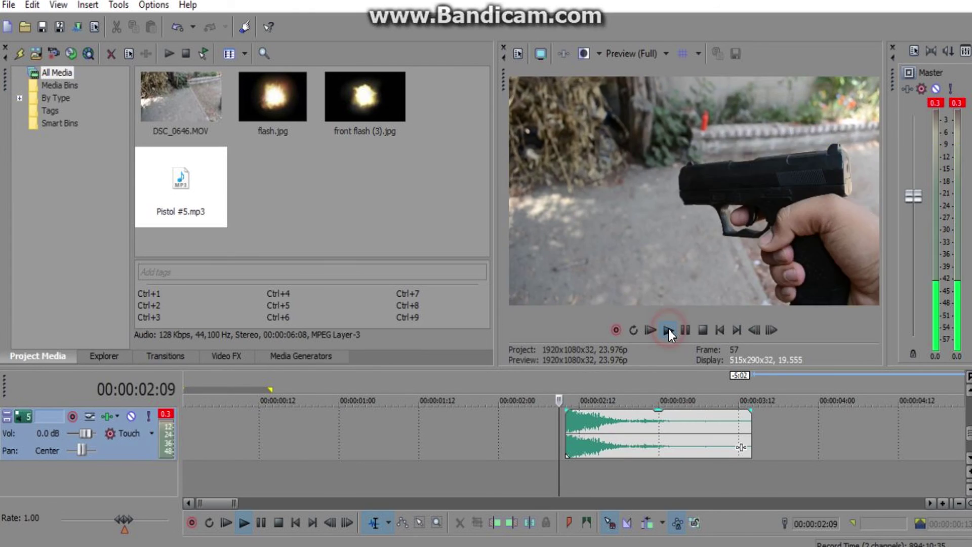
click(686, 330)
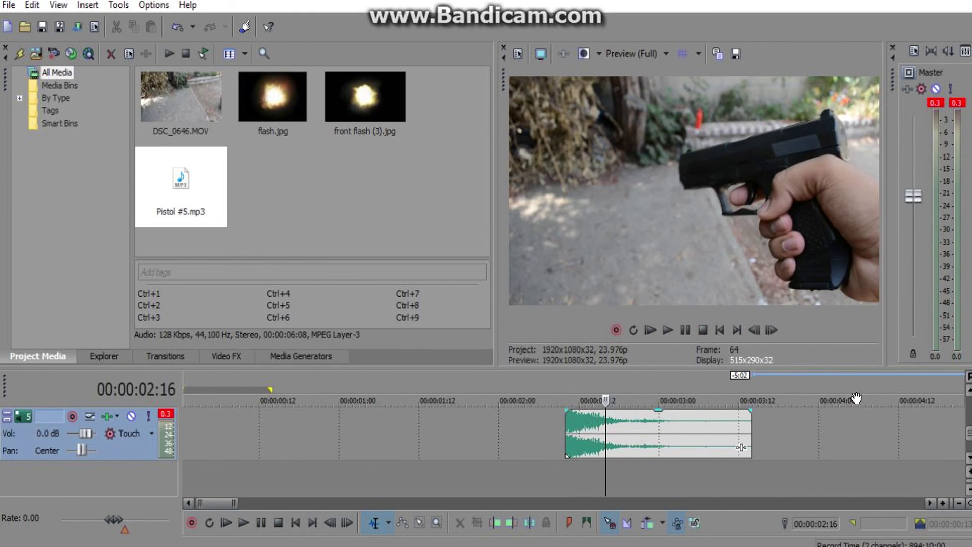
click(968, 390)
click(968, 390)
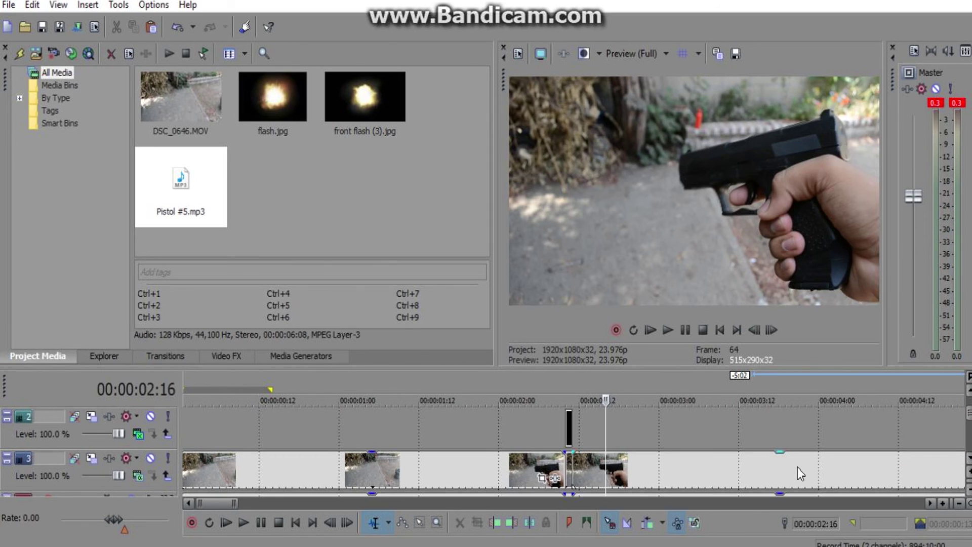
Place the cursor at the flash event's edge, 00:00:02:10, to preview the muzzle flash.
drag(237, 505, 267, 504)
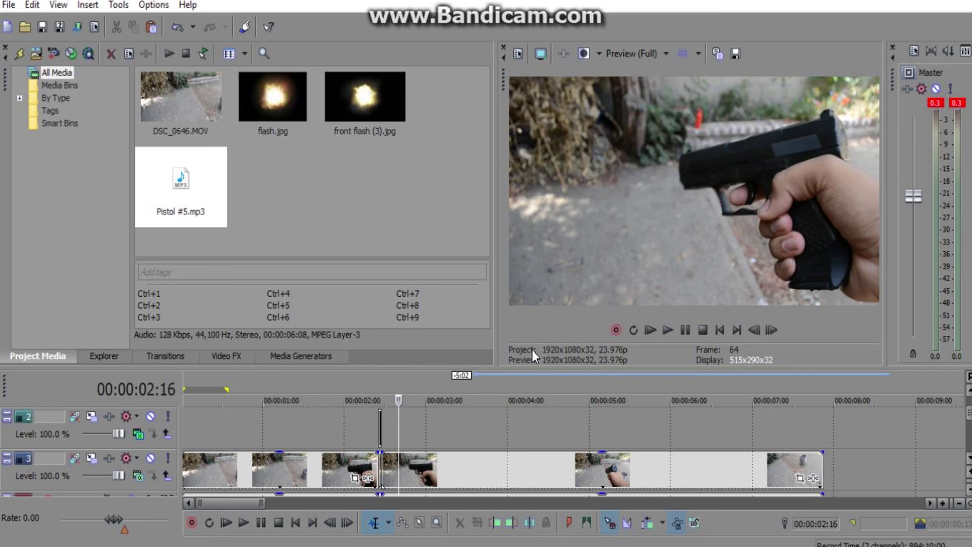
click(375, 439)
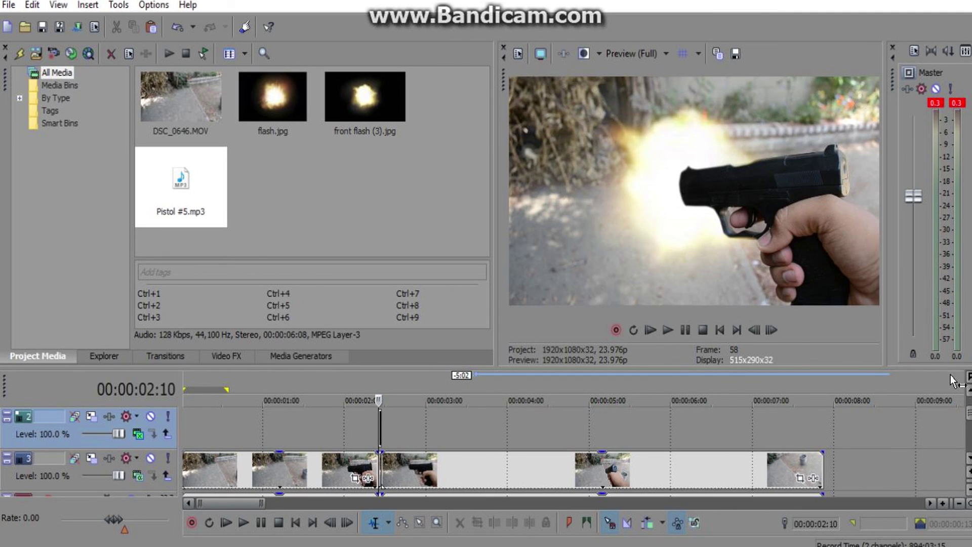
scroll(968, 397, up, 1)
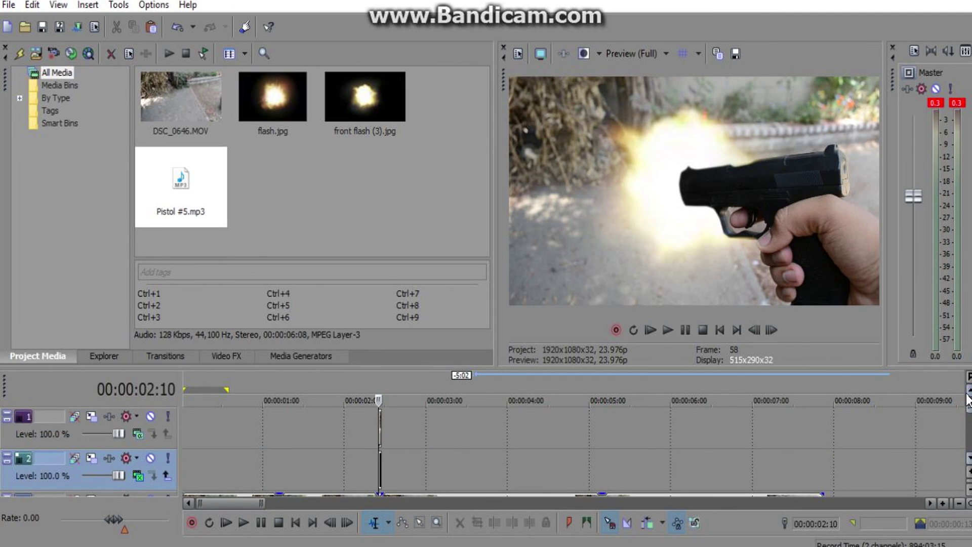